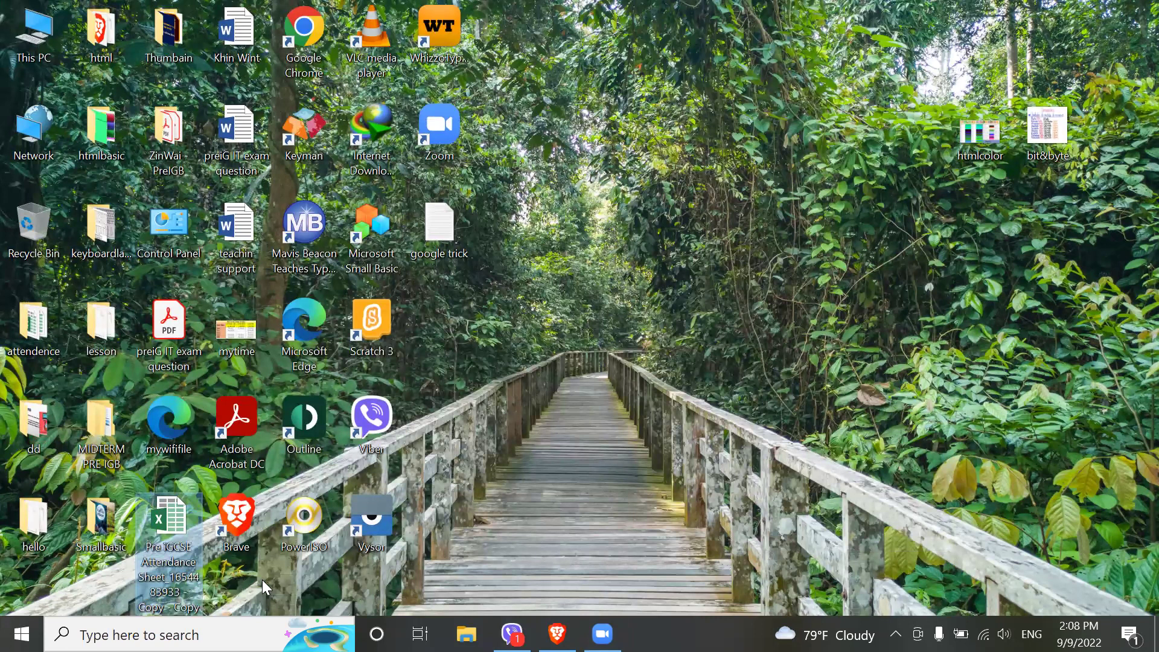
Open the Pre iGCSE Attendance Sheet workbook from the desktop and go to cell D4 on the PreiG C2 sheet.
{"action": "key", "text": "Return"}
{"action": "scroll", "coordinate": [272, 375], "scroll_direction": "up", "scroll_amount": 6}
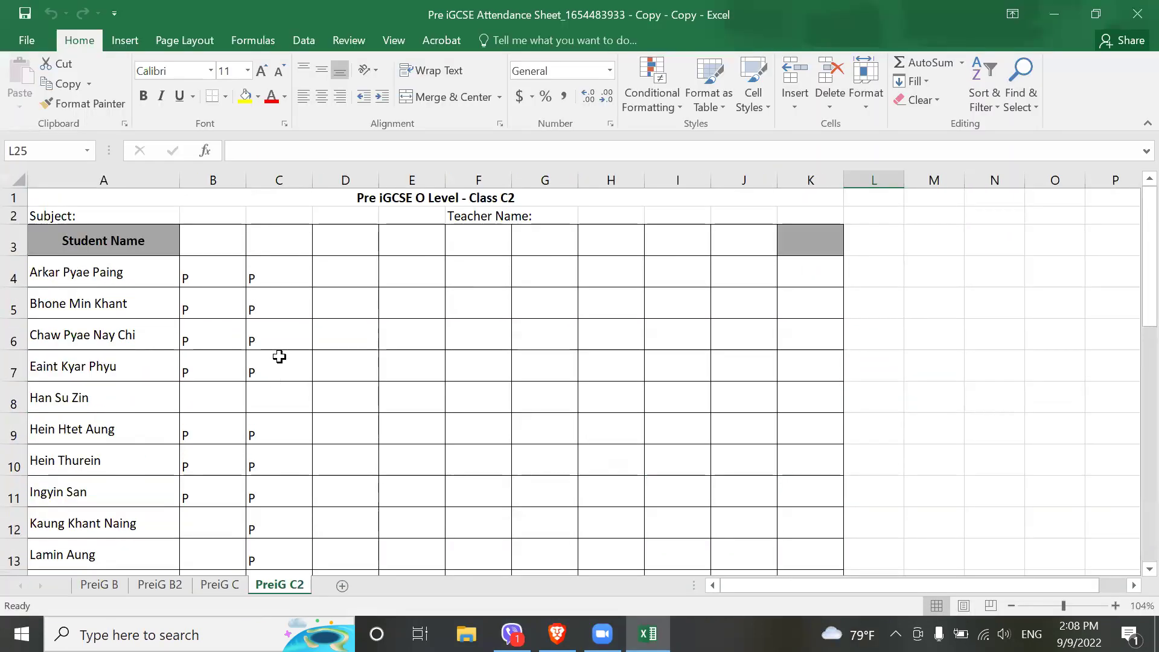
{"action": "key", "text": "ctrl+Home"}
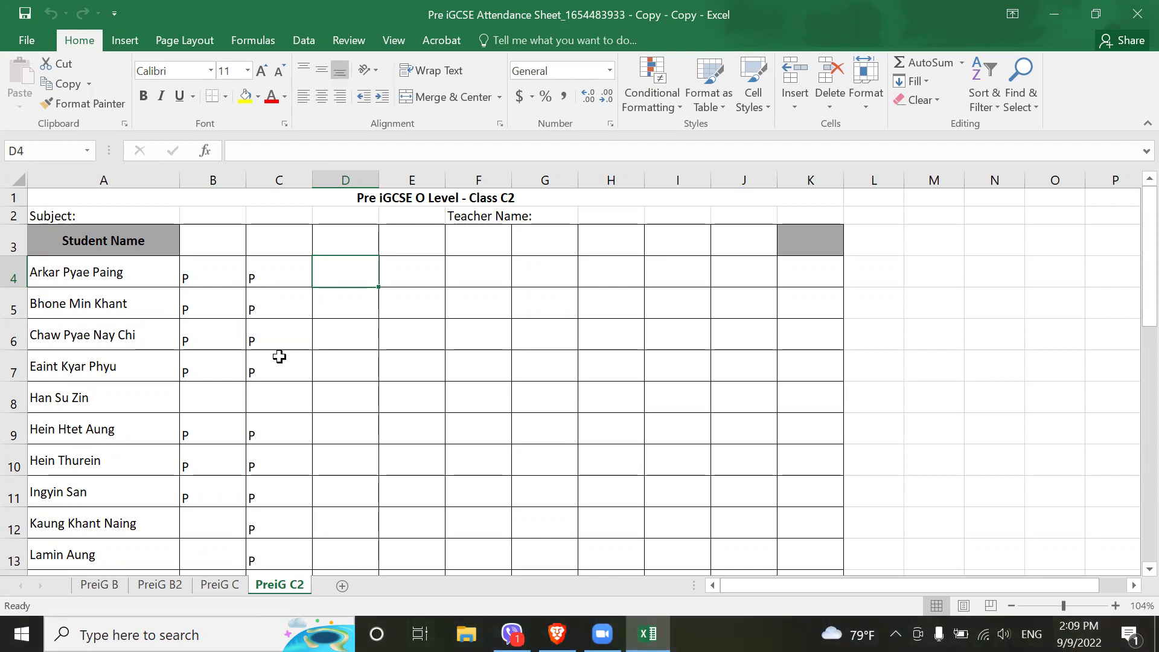
Enter the attendance mark P in cells D5, D7 and D8, leaving D6 blank.
{"action": "key", "text": "Down"}
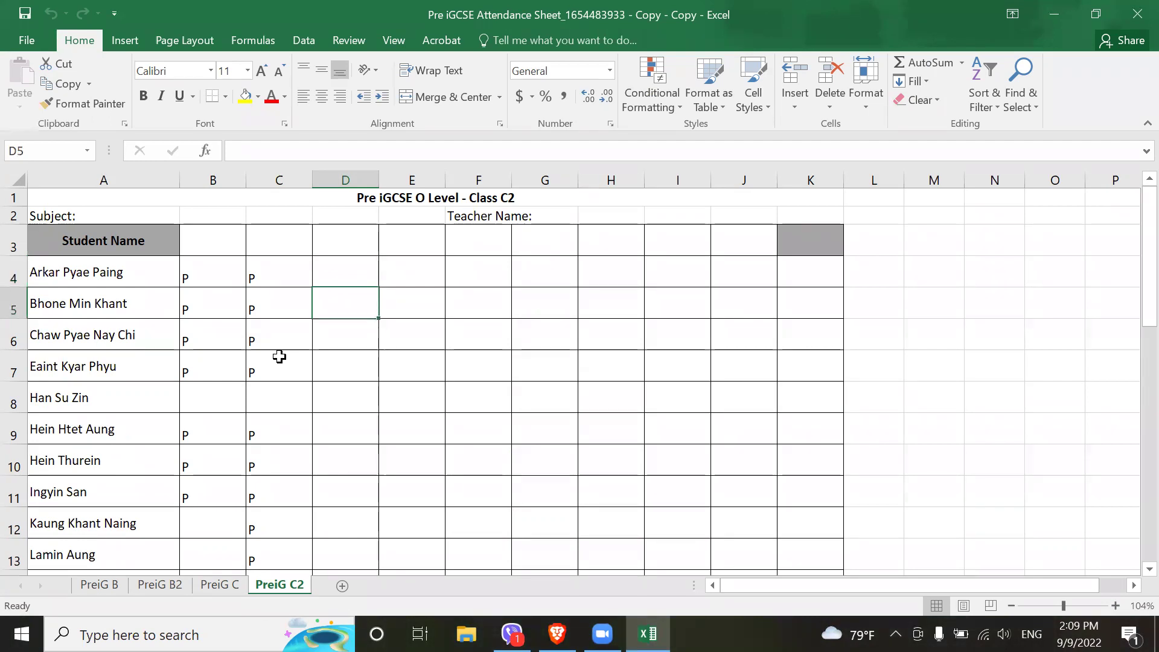
{"action": "type", "text": "P"}
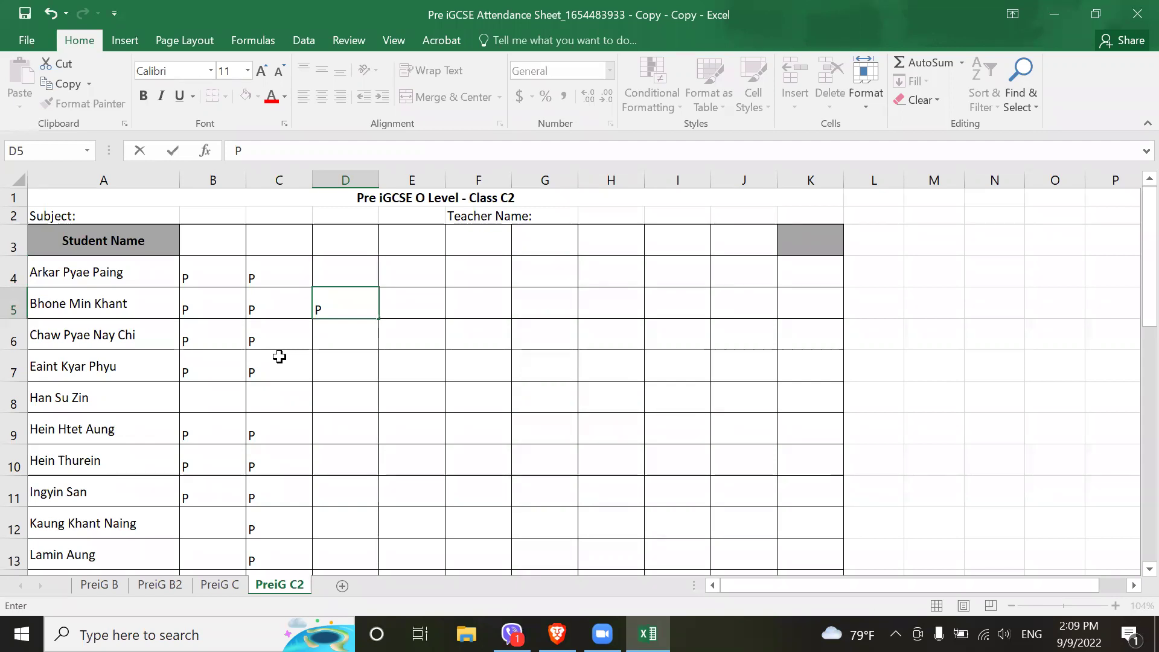
{"action": "key", "text": "Return"}
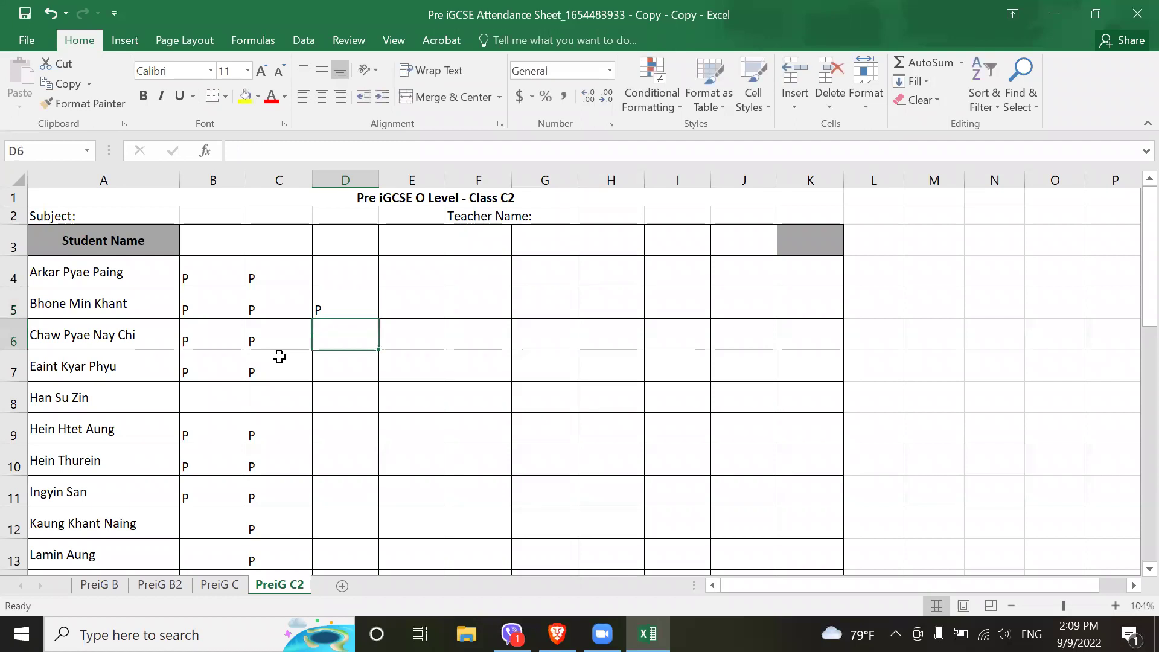
{"action": "key", "text": "Return"}
{"action": "type", "text": "P"}
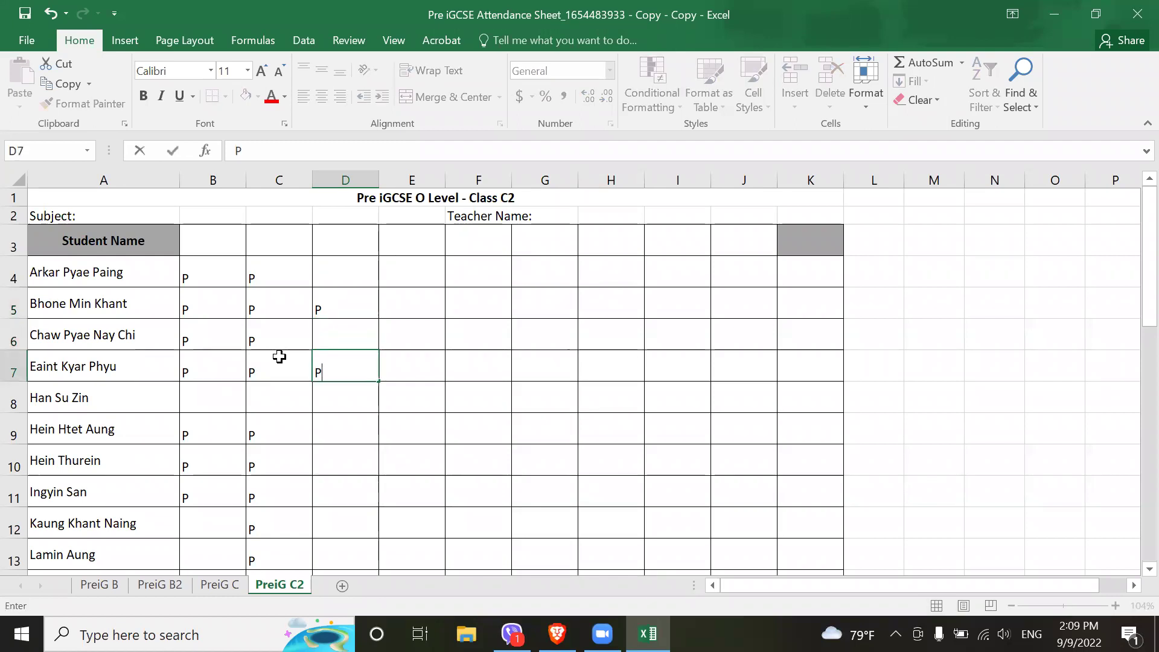
{"action": "key", "text": "Return"}
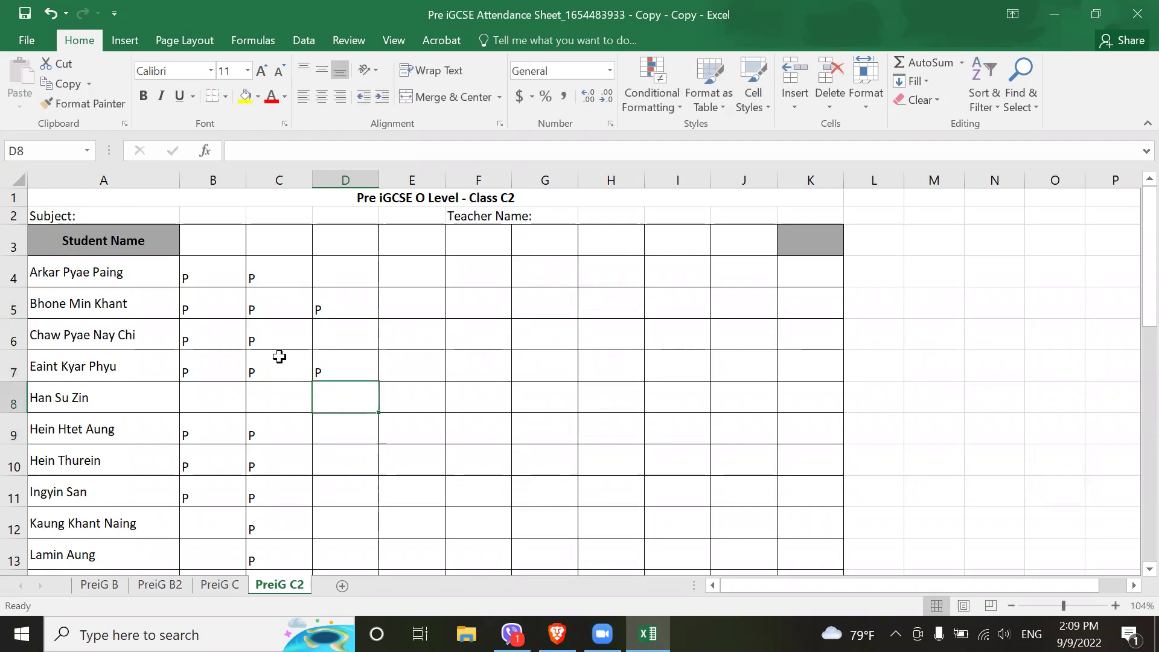
{"action": "type", "text": "P"}
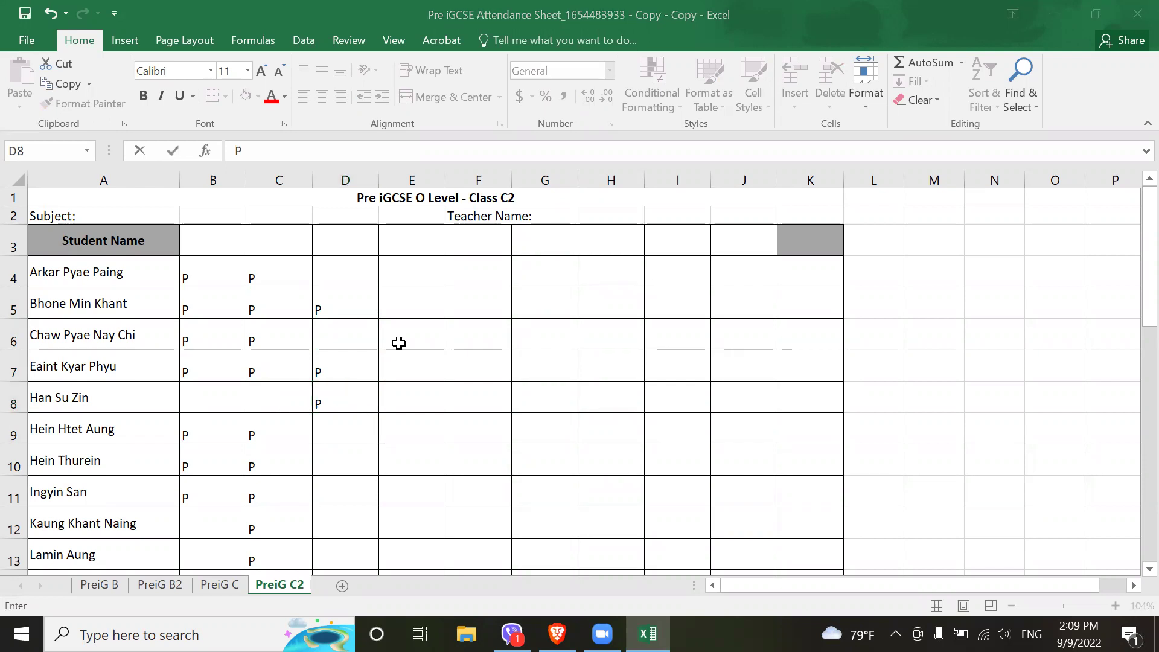
Enter P in cell D6 and clear the attendance mark from cell D8.
{"action": "left_click", "coordinate": [317, 346]}
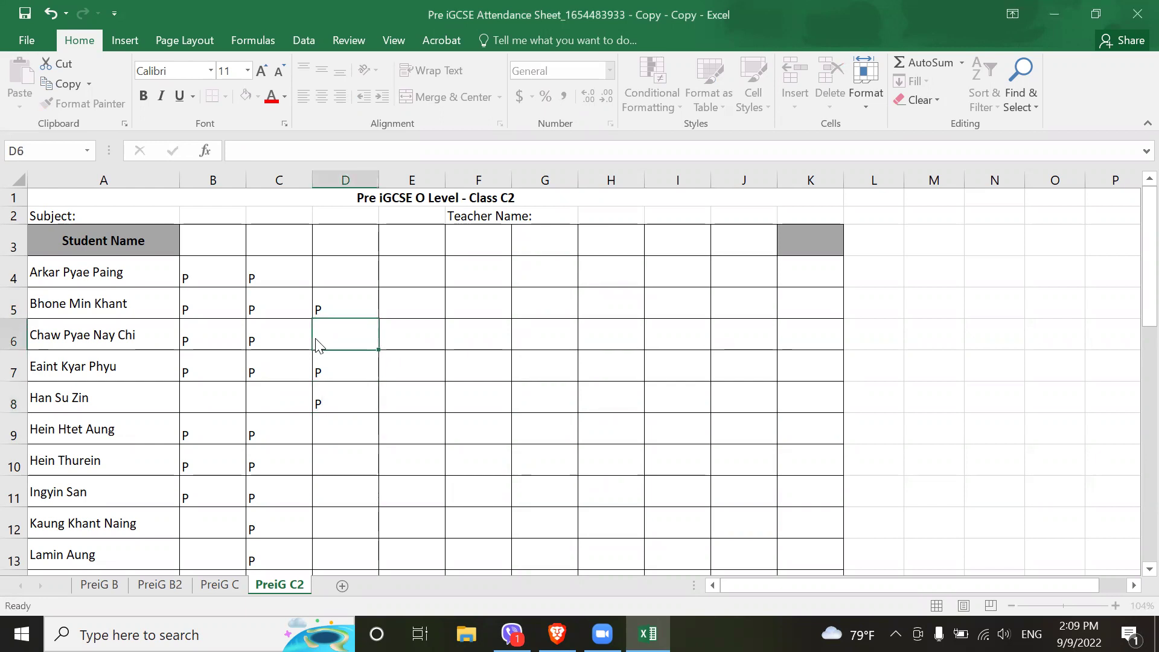
{"action": "type", "text": "P"}
{"action": "left_click", "coordinate": [317, 346]}
{"action": "key", "text": "Down"}
{"action": "key", "text": "Down"}
{"action": "key", "text": "BackSpace"}
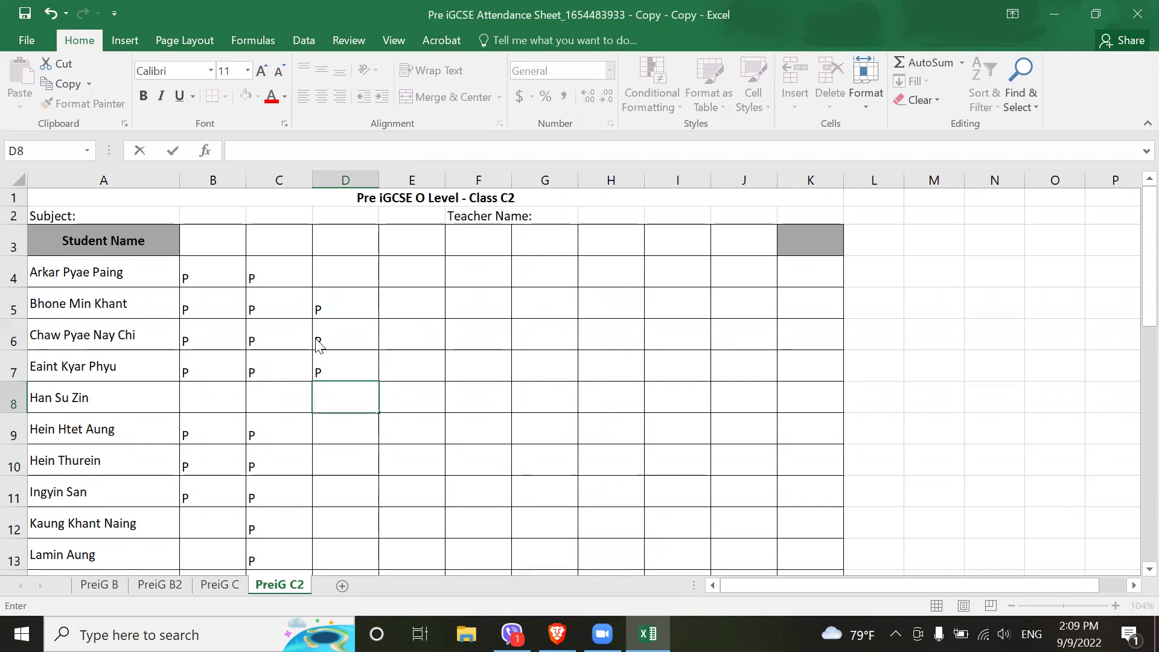
{"action": "key", "text": "Return"}
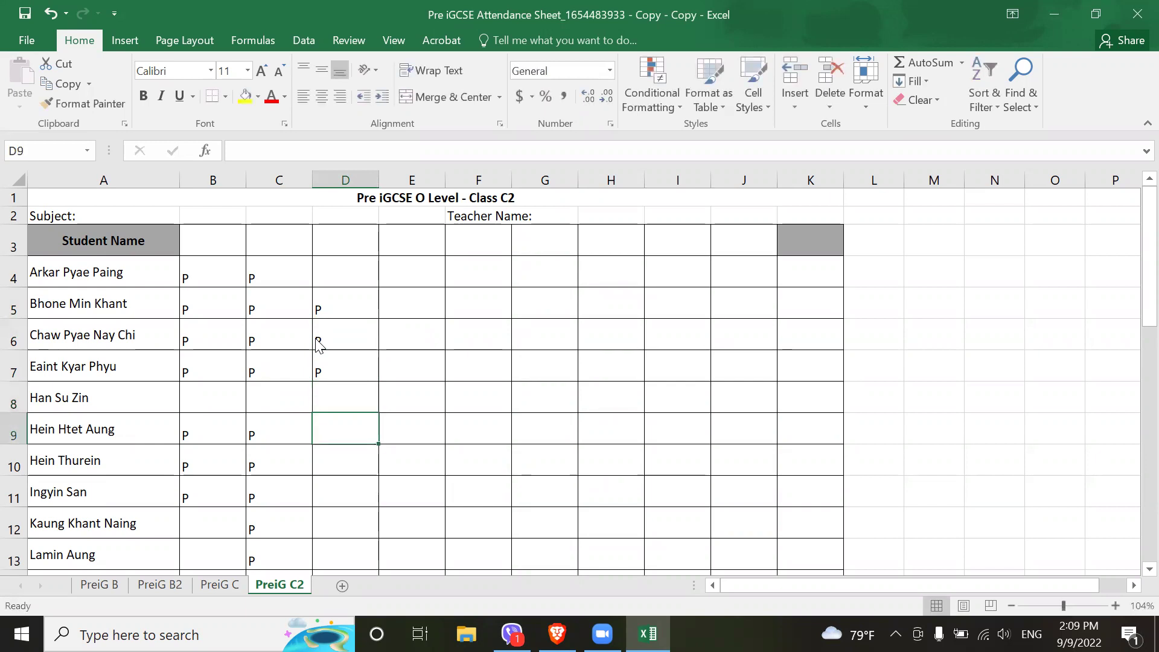
Enter P in cells D9 and D11, leaving D10 blank.
{"action": "type", "text": "P"}
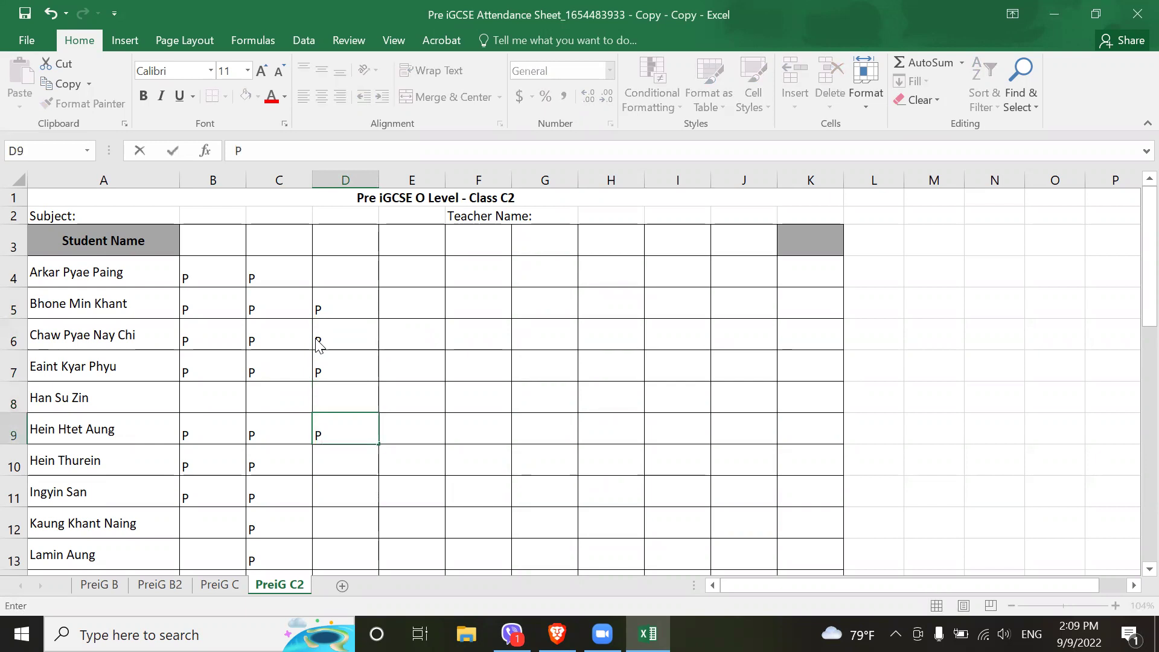
{"action": "key", "text": "Return"}
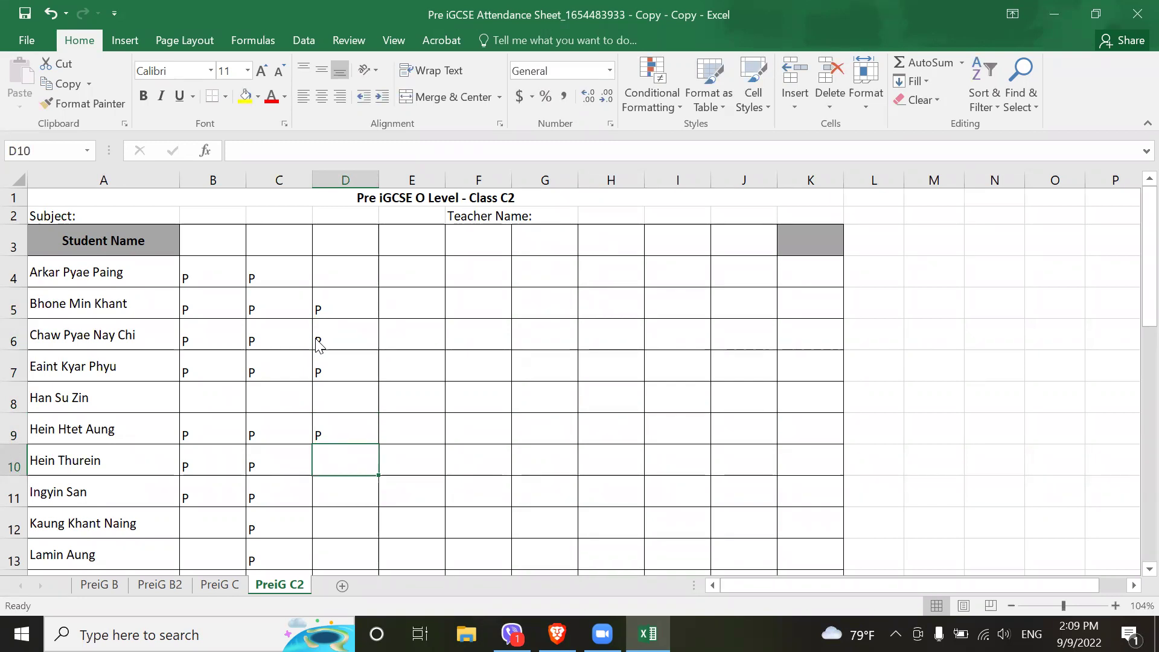
{"action": "key", "text": "Down"}
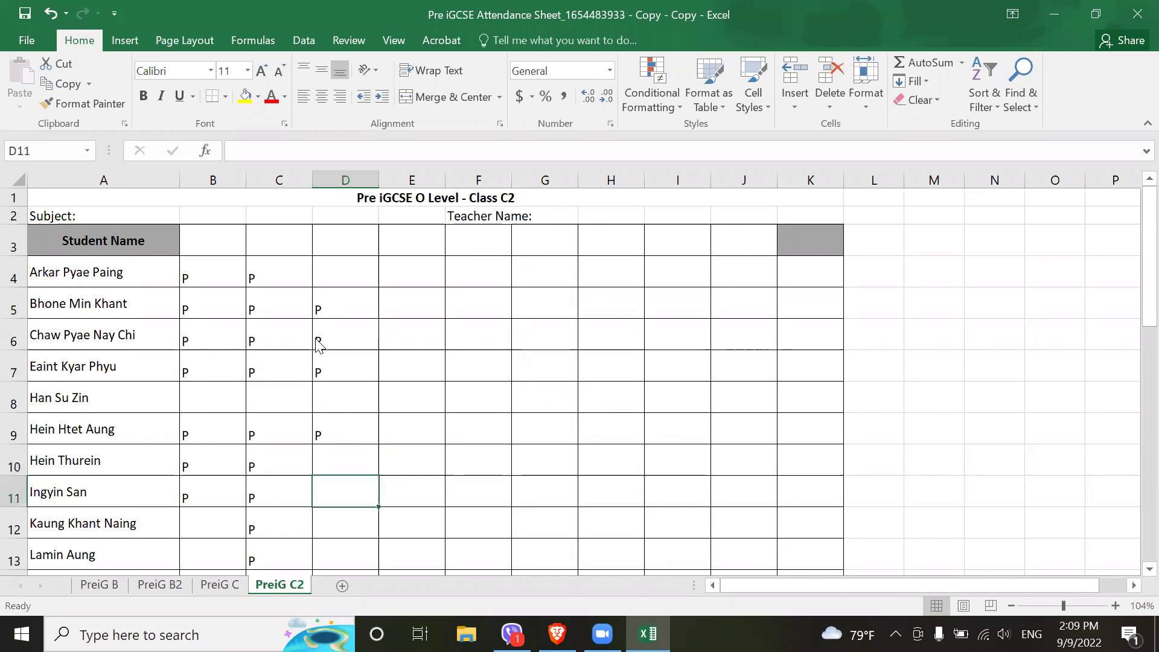
{"action": "type", "text": "P"}
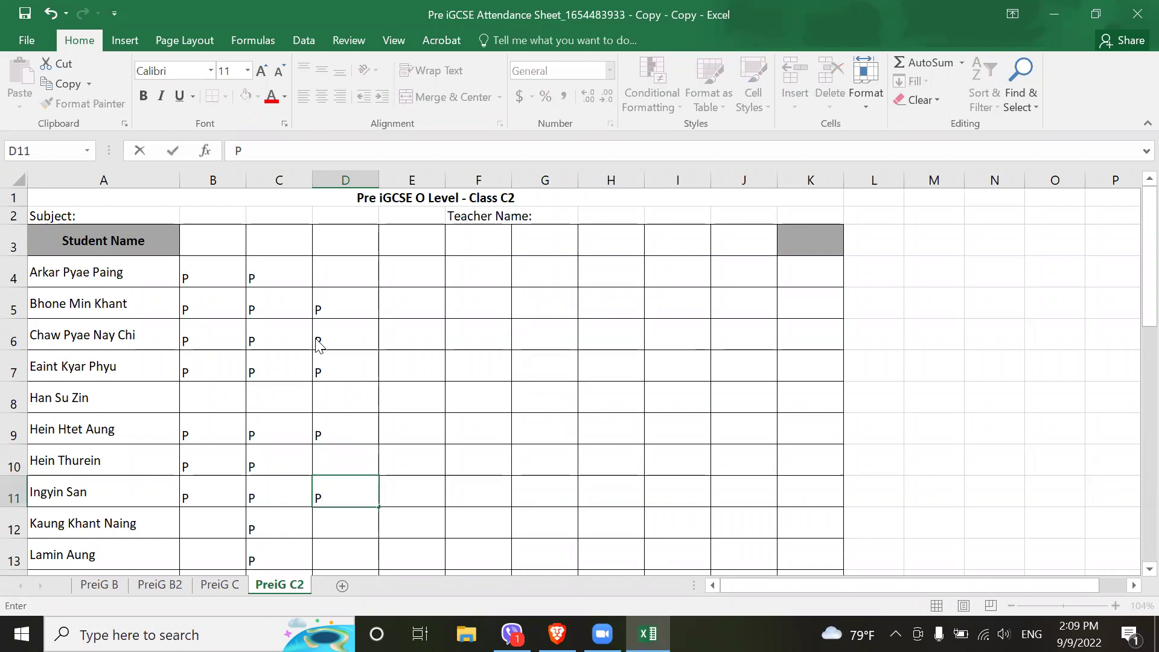
{"action": "key", "text": "Return"}
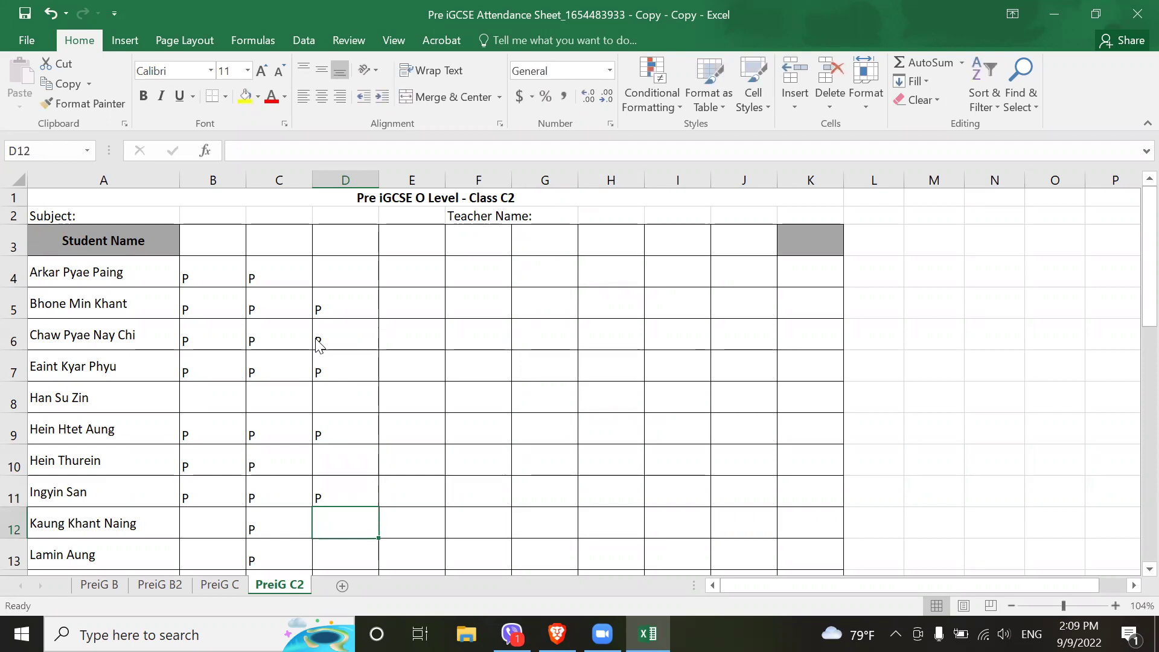
Enter P in cells D13 and D15, leaving D12 and D14 blank.
{"action": "key", "text": "Return"}
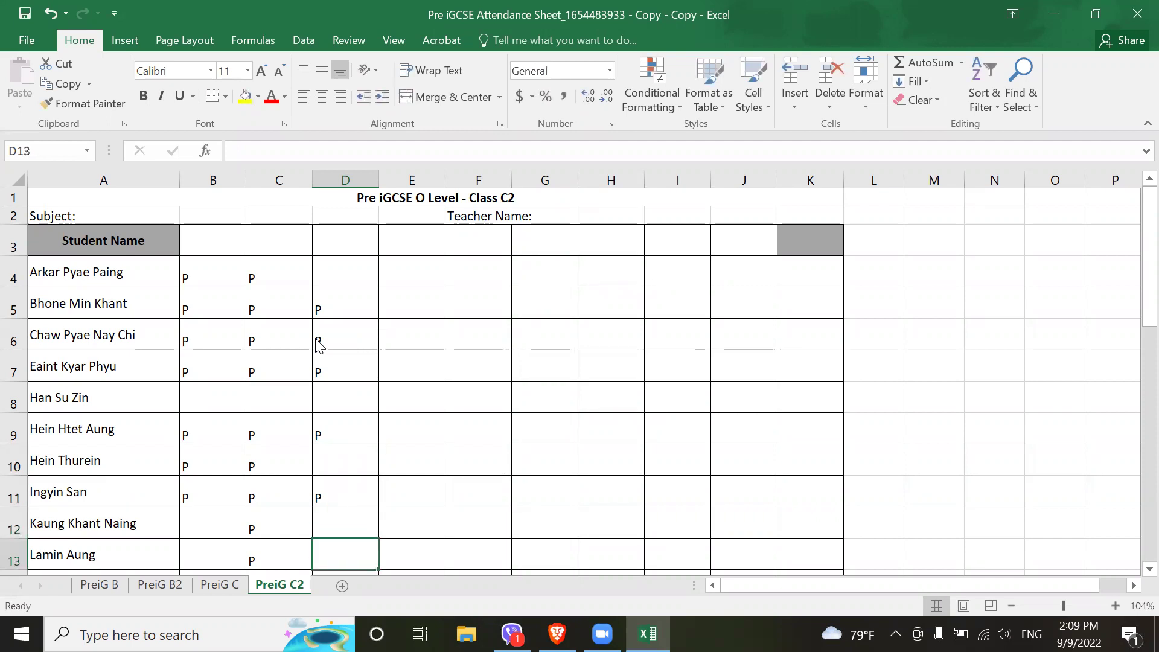
{"action": "scroll", "coordinate": [318, 345], "scroll_direction": "down", "scroll_amount": 1}
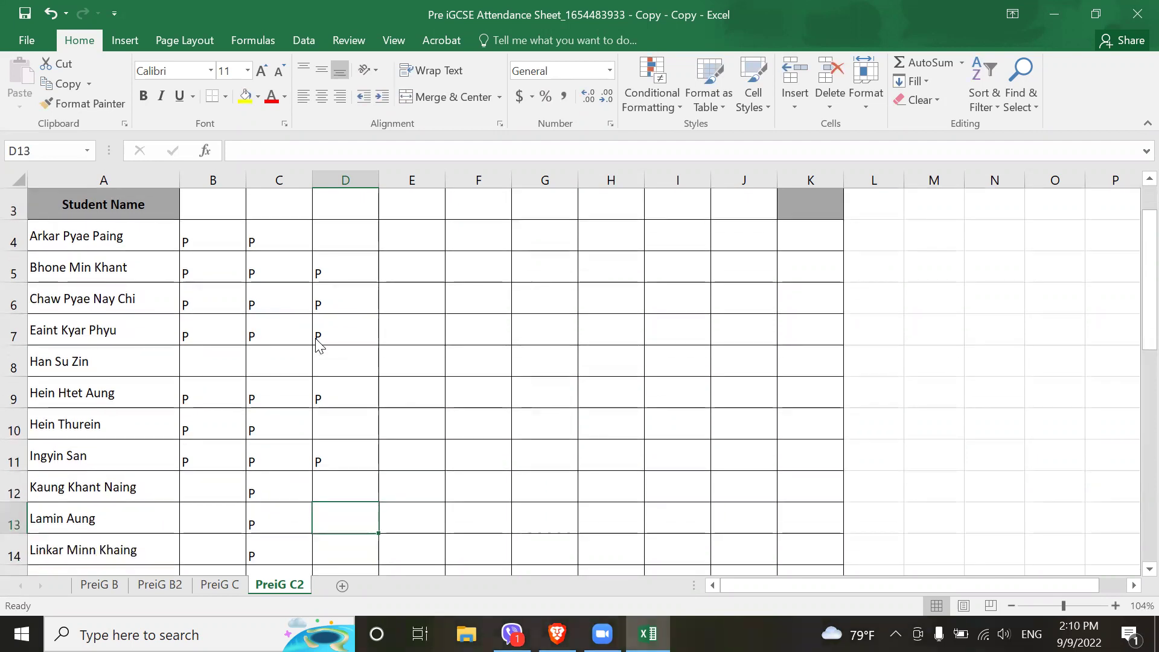
{"action": "type", "text": "P"}
{"action": "key", "text": "Return"}
{"action": "key", "text": "Return"}
{"action": "key", "text": "Return"}
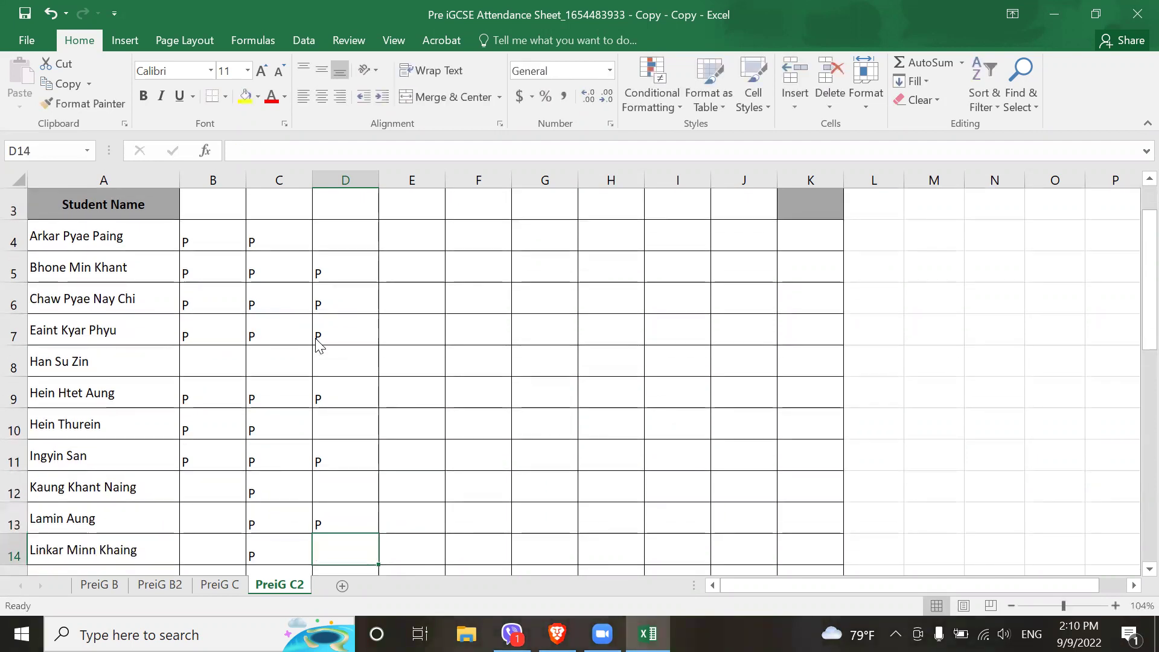
{"action": "key", "text": "Up"}
{"action": "key", "text": "Up"}
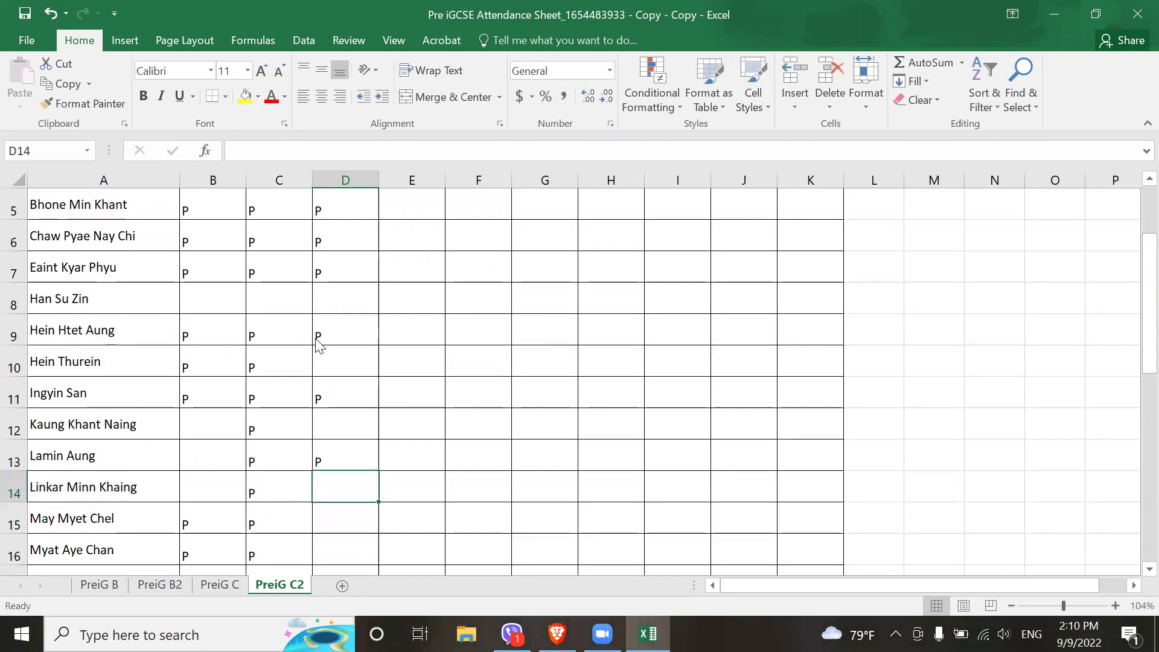
{"action": "key", "text": "Down"}
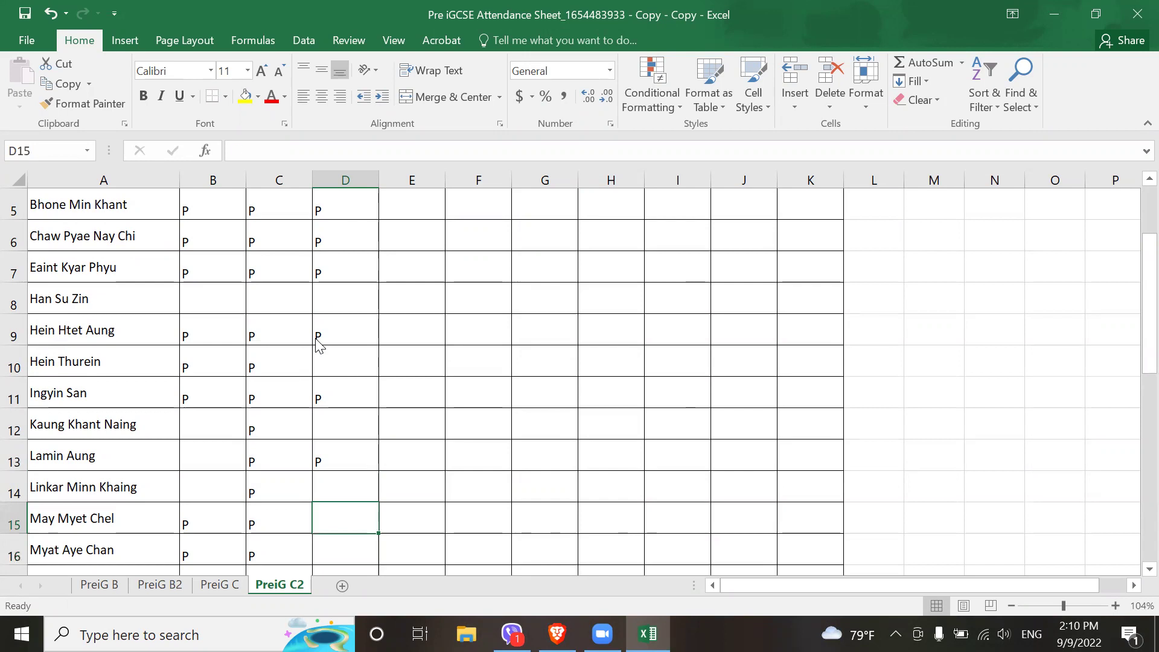
{"action": "type", "text": "P"}
{"action": "key", "text": "Return"}
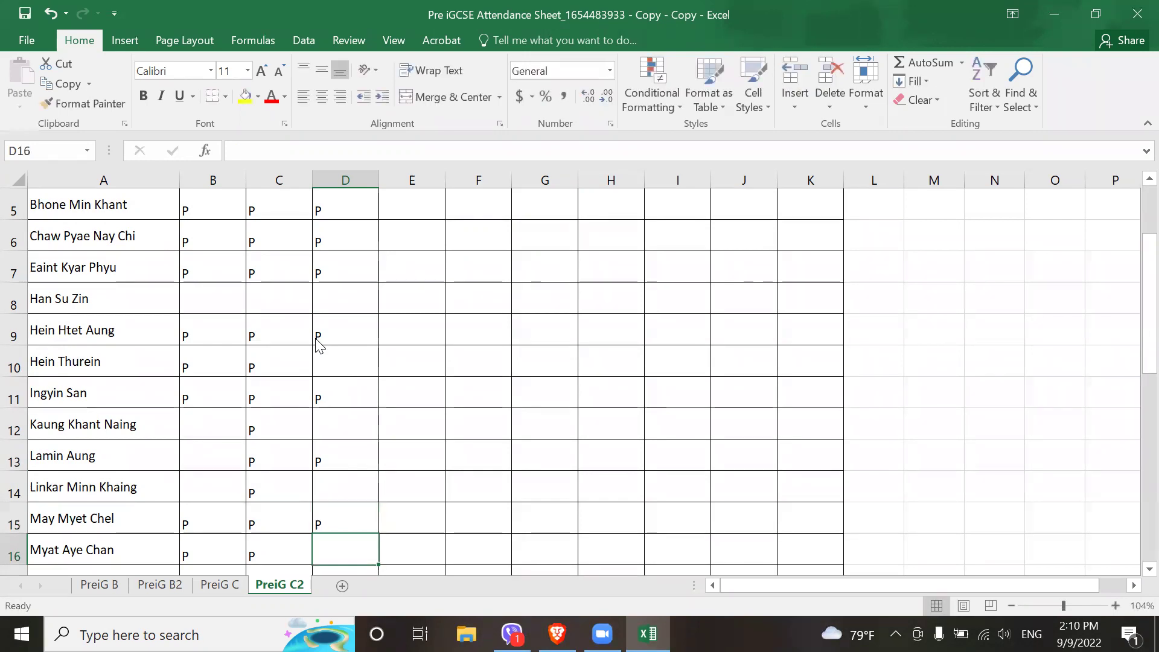
Enter the attendance mark P in each cell from D16 through D20.
{"action": "key", "text": "Down"}
{"action": "key", "text": "Up"}
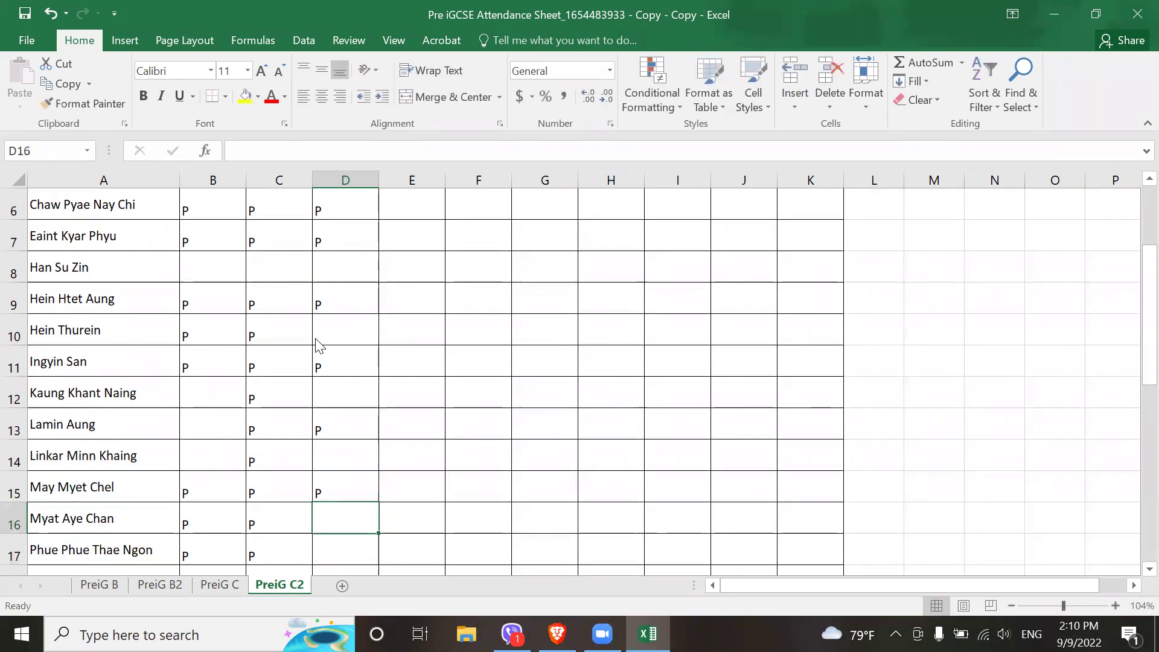
{"action": "type", "text": "P"}
{"action": "key", "text": "Return"}
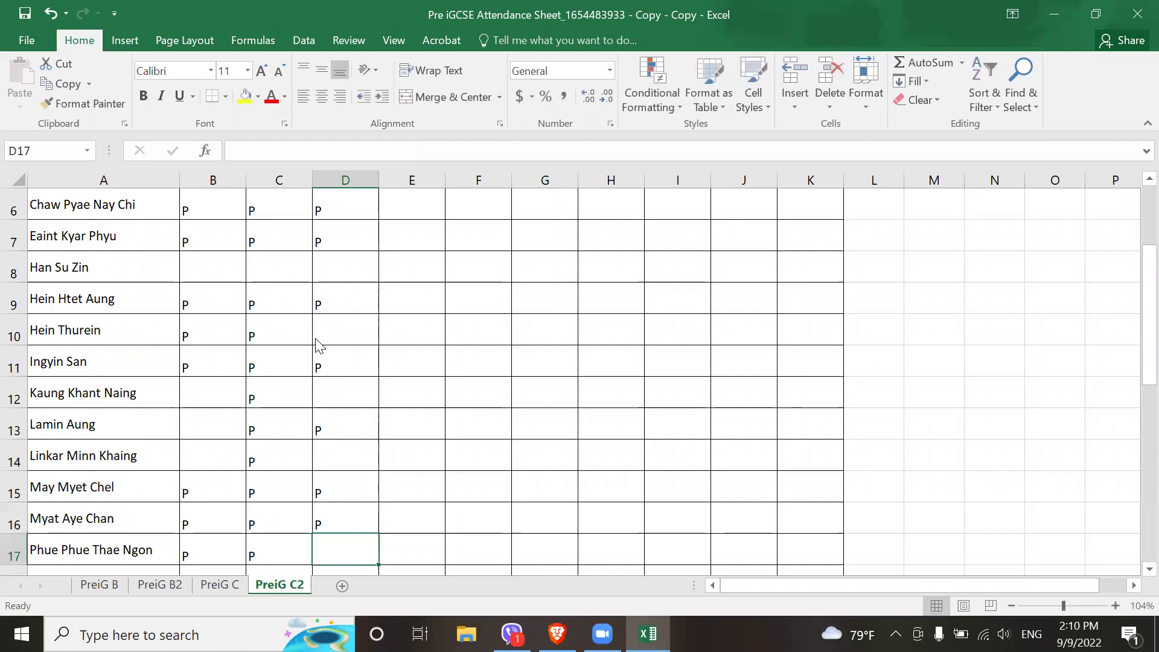
{"action": "type", "text": "P"}
{"action": "key", "text": "Return"}
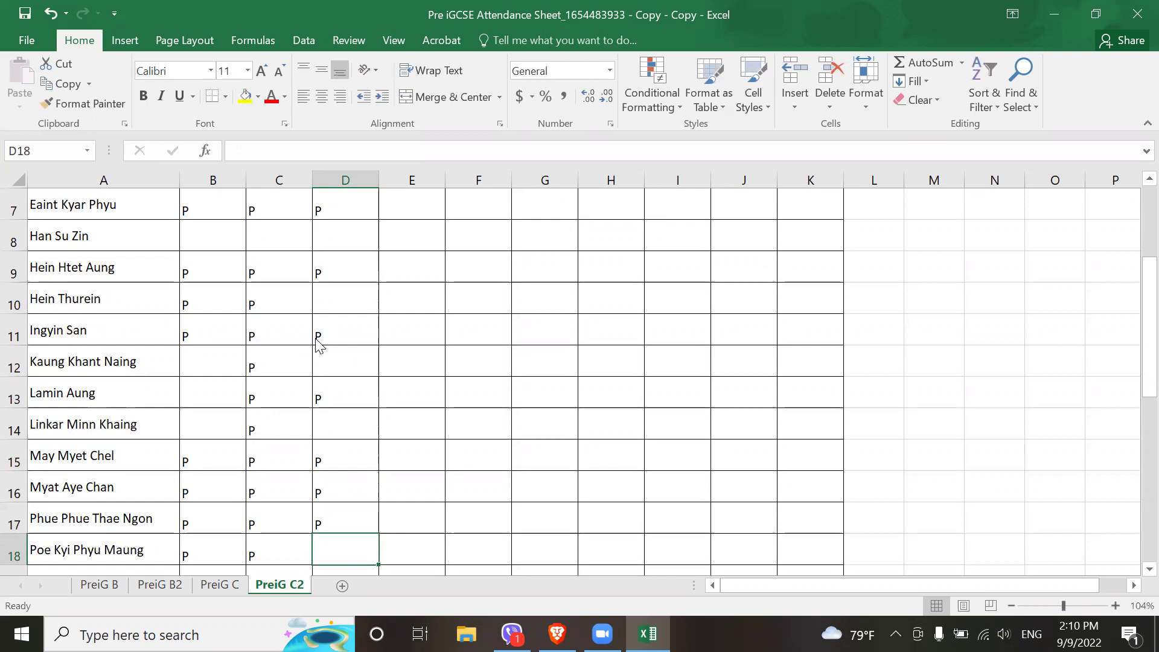
{"action": "type", "text": "P"}
{"action": "key", "text": "Return"}
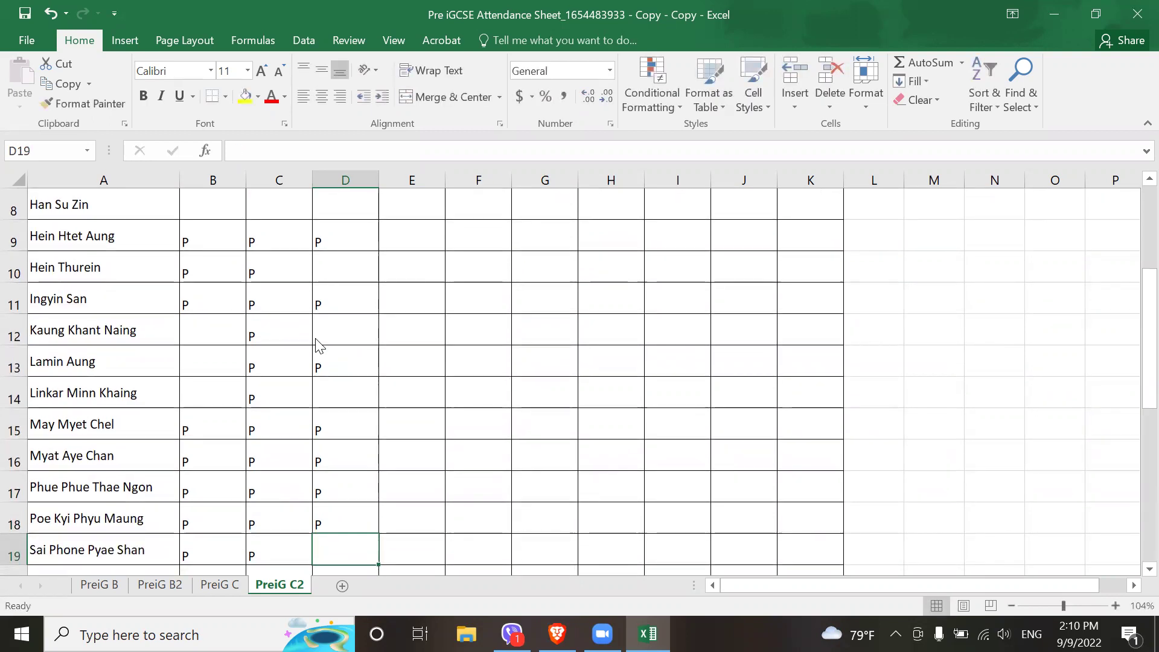
{"action": "type", "text": "P"}
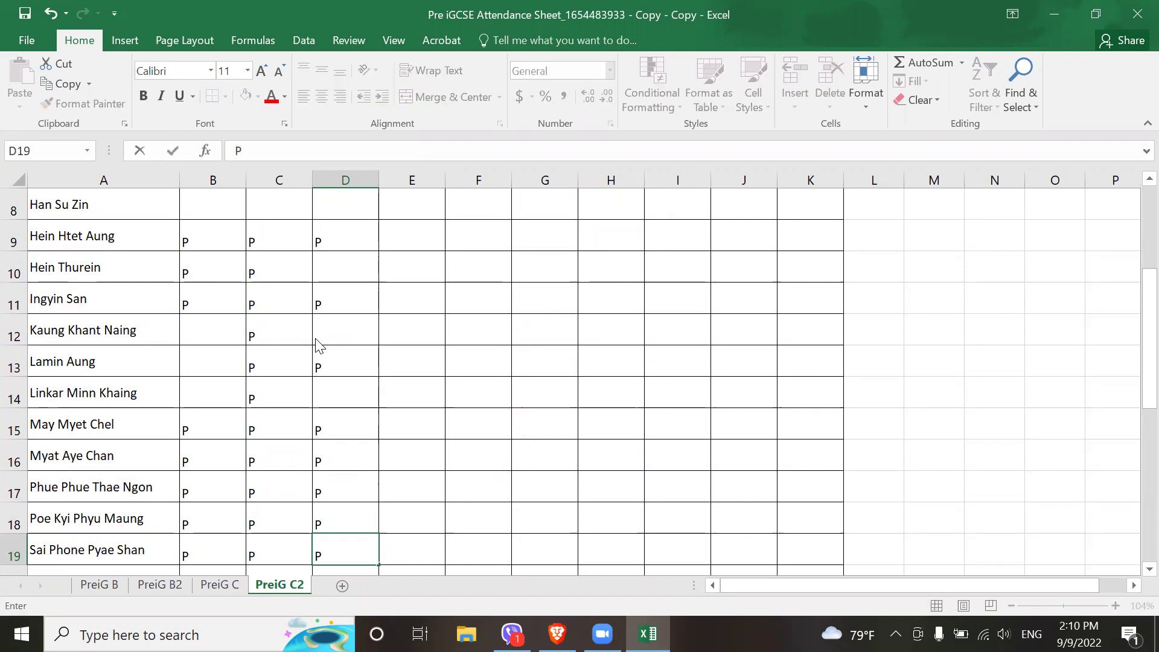
{"action": "key", "text": "Return"}
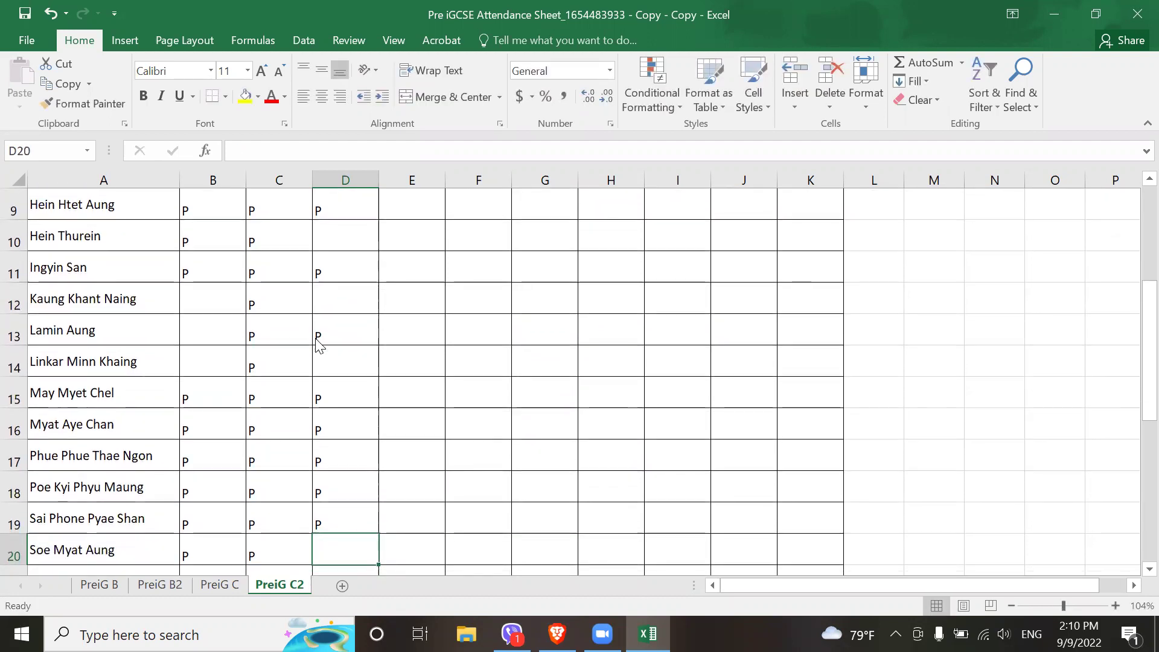
{"action": "type", "text": "P"}
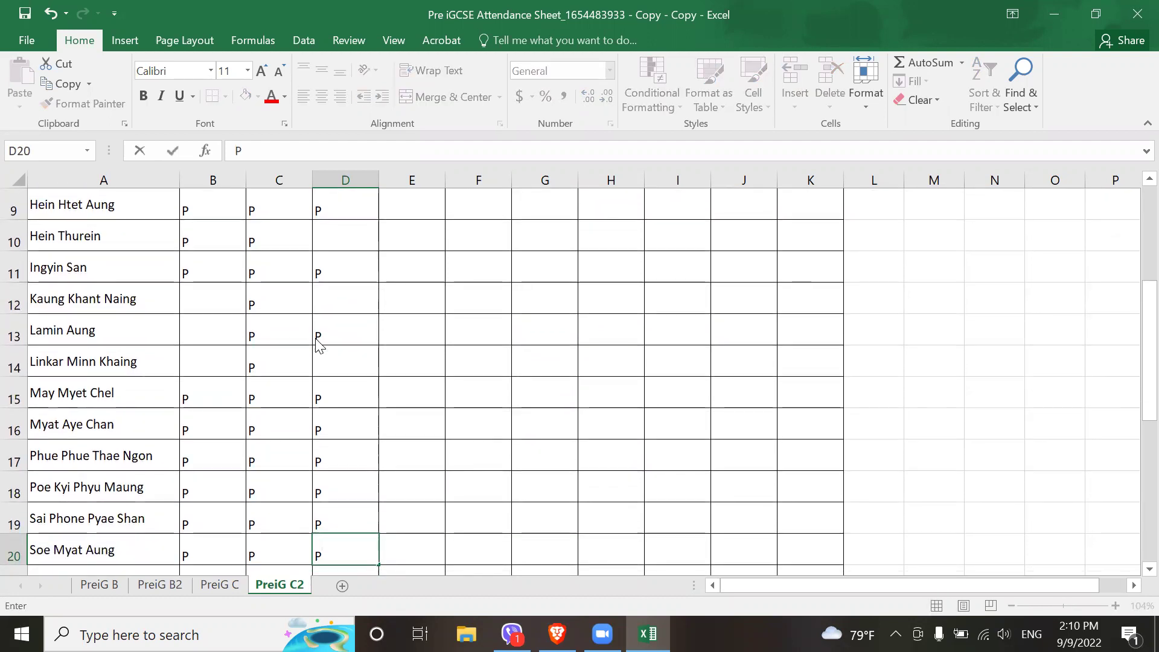
{"action": "key", "text": "Return"}
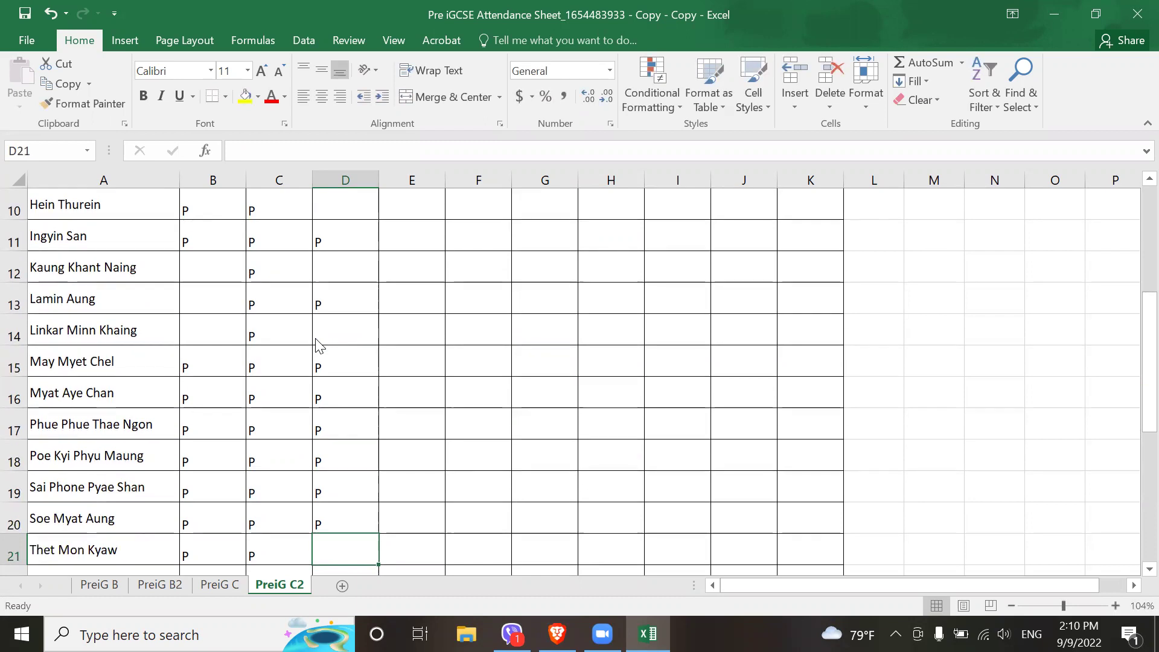
Enter the attendance mark P in each cell from D21 through D25.
{"action": "type", "text": "P"}
{"action": "key", "text": "Return"}
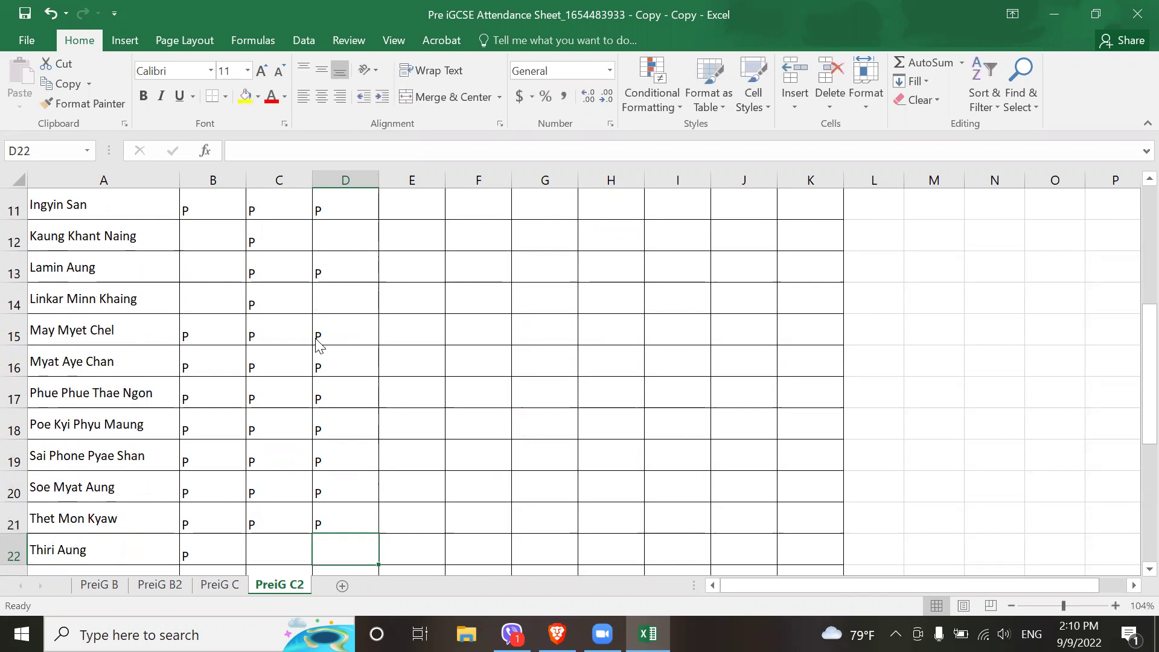
{"action": "type", "text": "P"}
{"action": "key", "text": "Return"}
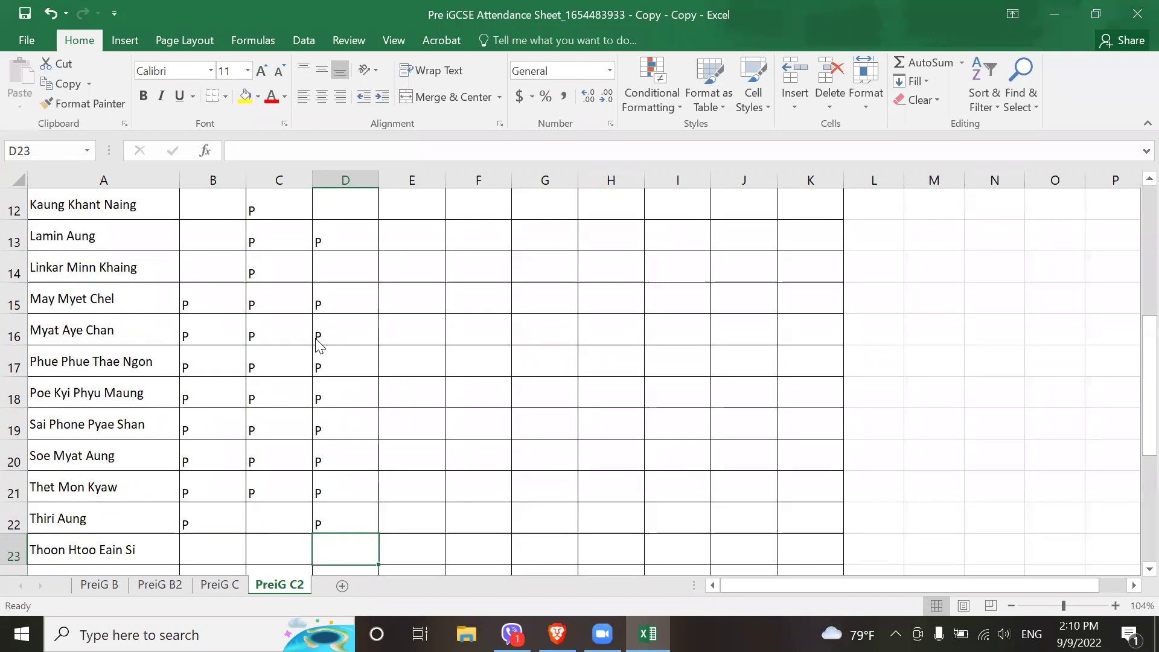
{"action": "type", "text": "P"}
{"action": "key", "text": "Return"}
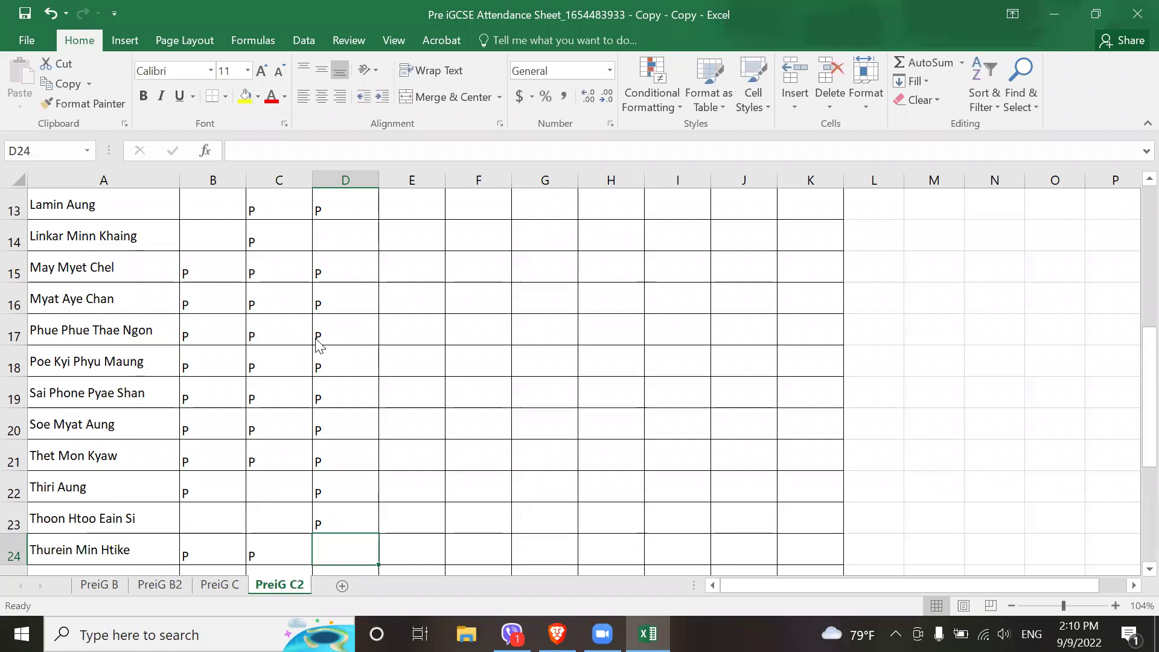
{"action": "type", "text": "P"}
{"action": "key", "text": "Return"}
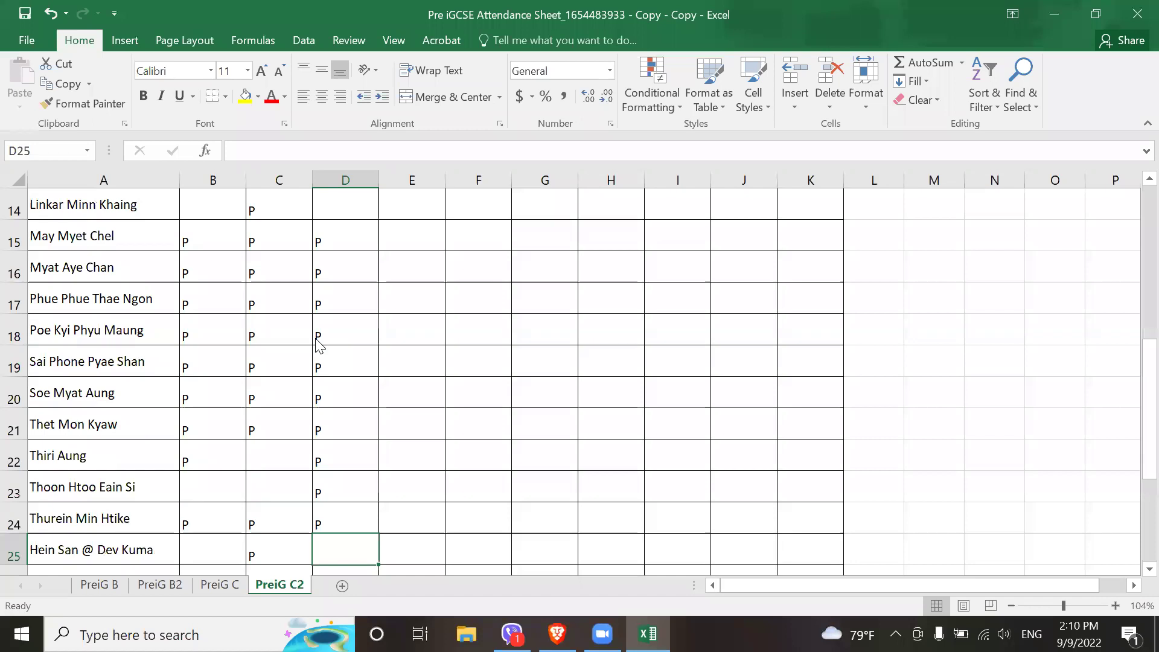
{"action": "type", "text": "P"}
{"action": "key", "text": "Return"}
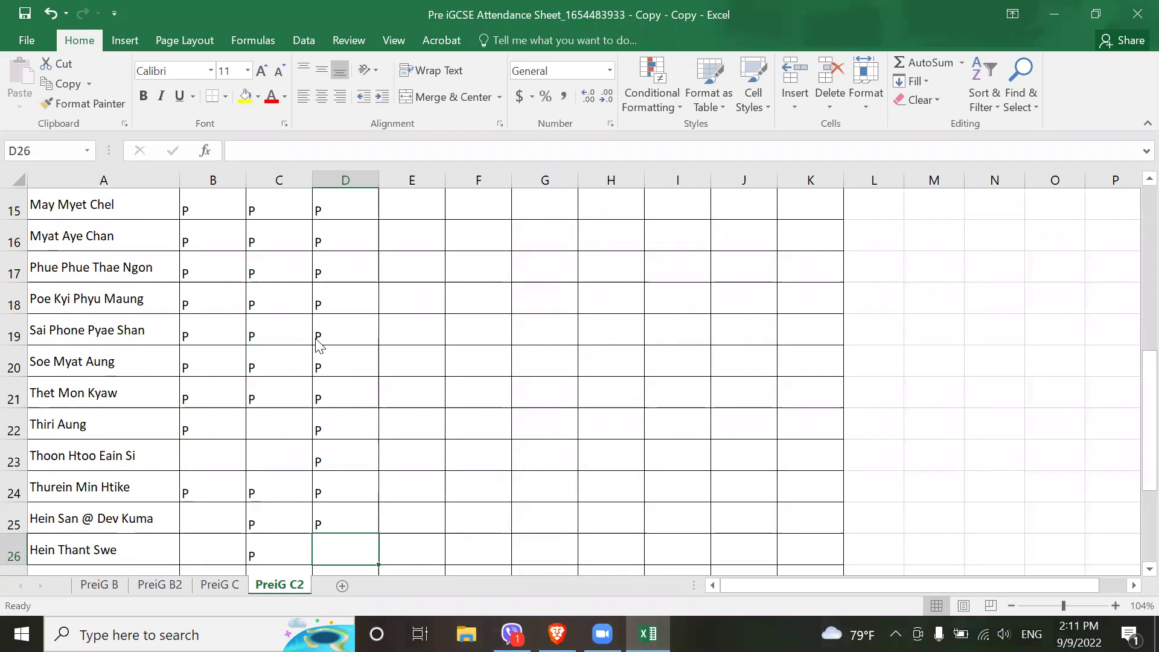
Enter the attendance mark P in each cell from D26 through D28, and close the workbook with its changes saved.
{"action": "type", "text": "P"}
{"action": "key", "text": "Return"}
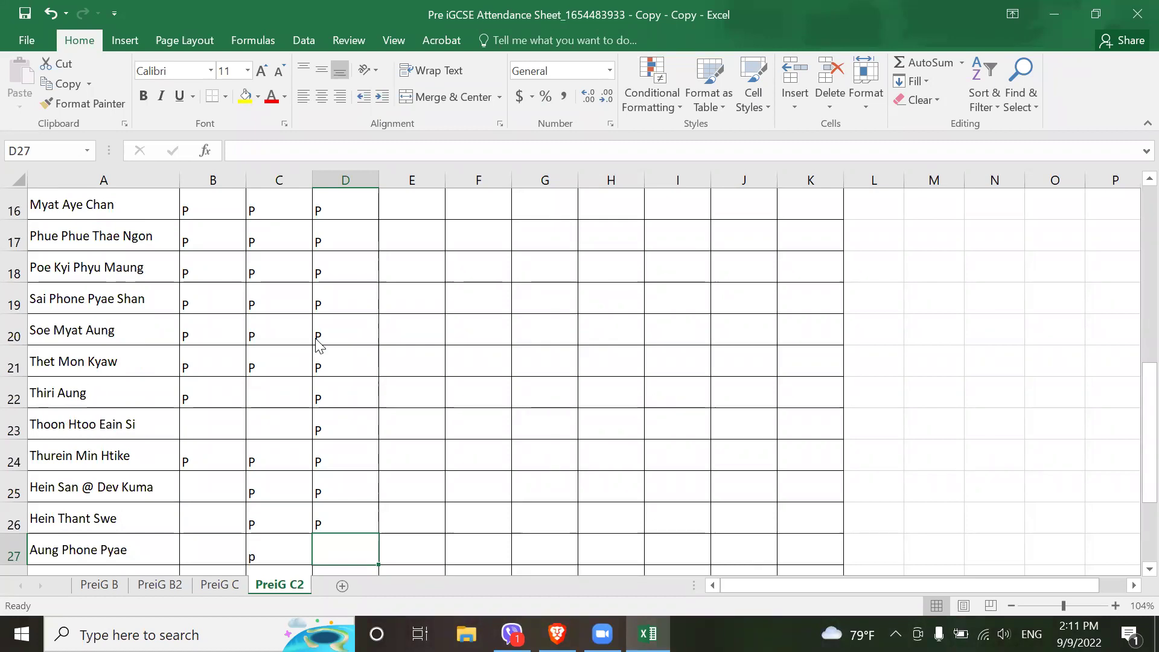
{"action": "type", "text": "P"}
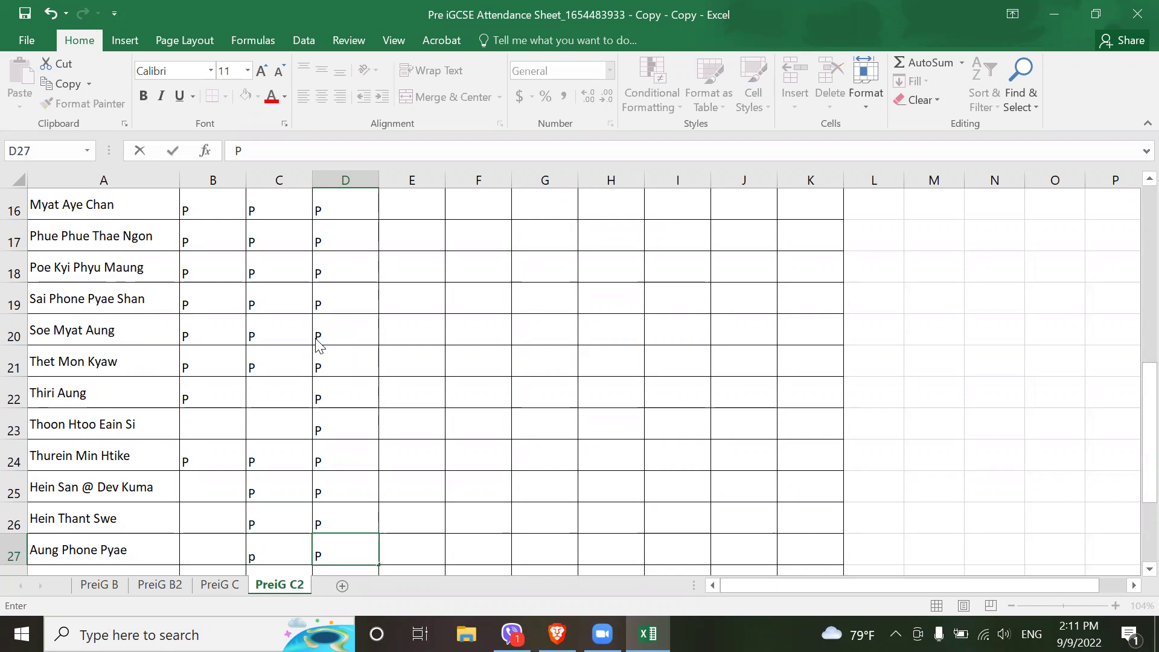
{"action": "key", "text": "Return"}
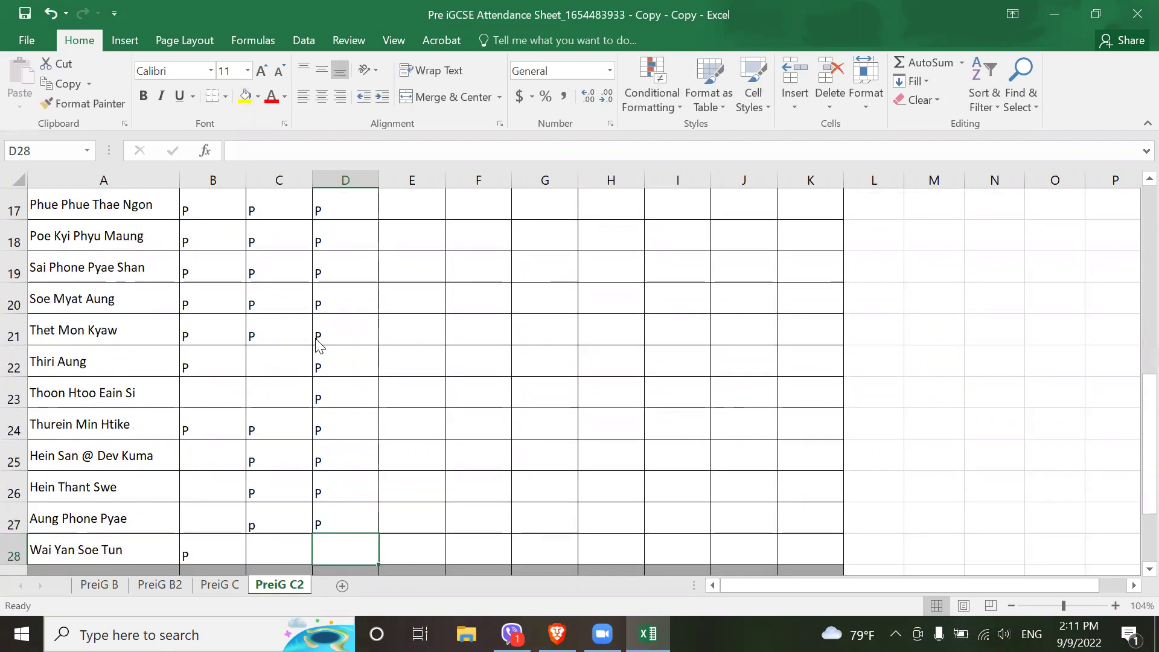
{"action": "type", "text": "P"}
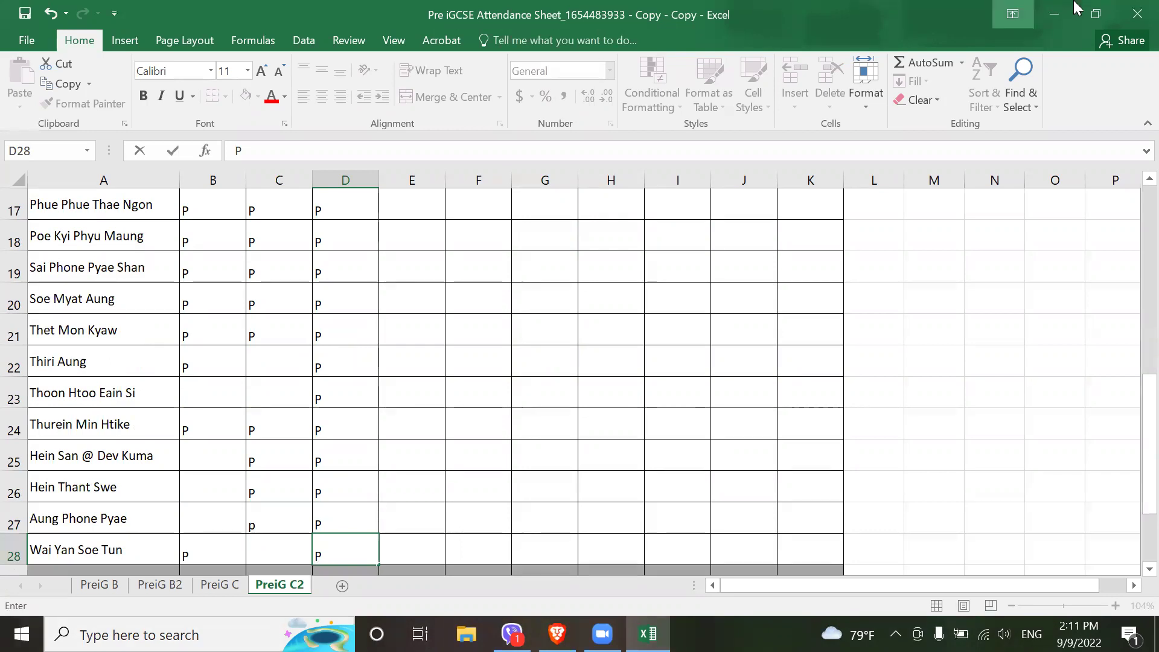
{"action": "left_click", "coordinate": [1133, 15]}
{"action": "left_click", "coordinate": [503, 340]}
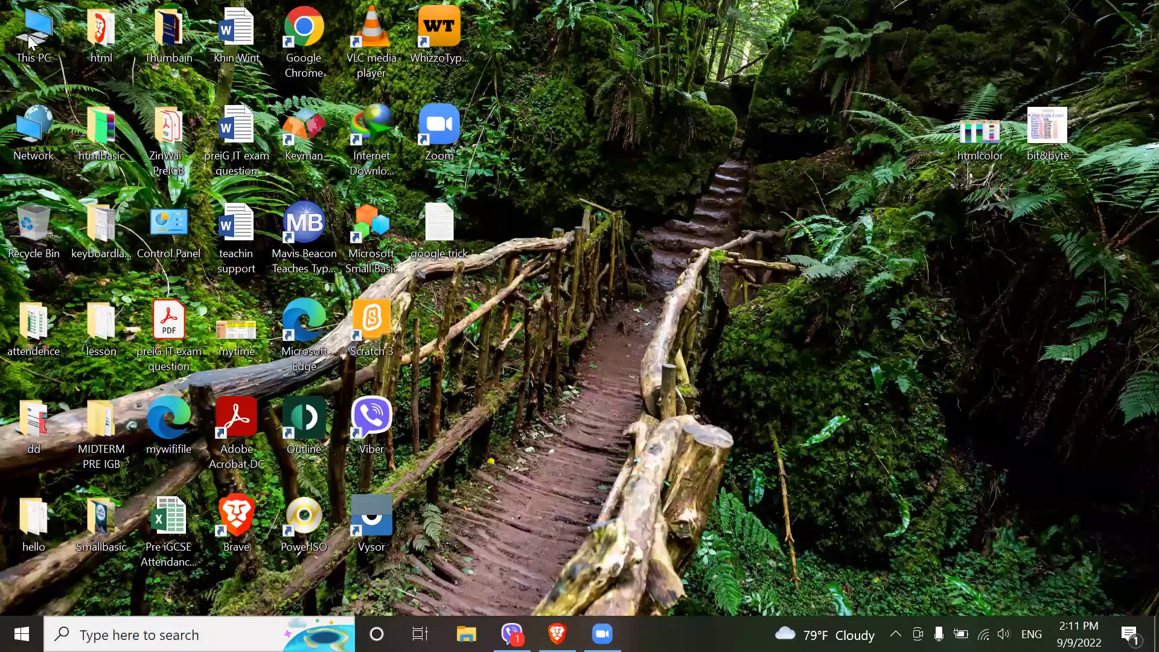
Open the Smallbasic 4 presentation in PowerPoint from the Pre IGCSE\Small basic folder on New Volume (D:).
{"action": "double_click", "coordinate": [35, 33]}
{"action": "double_click", "coordinate": [776, 443]}
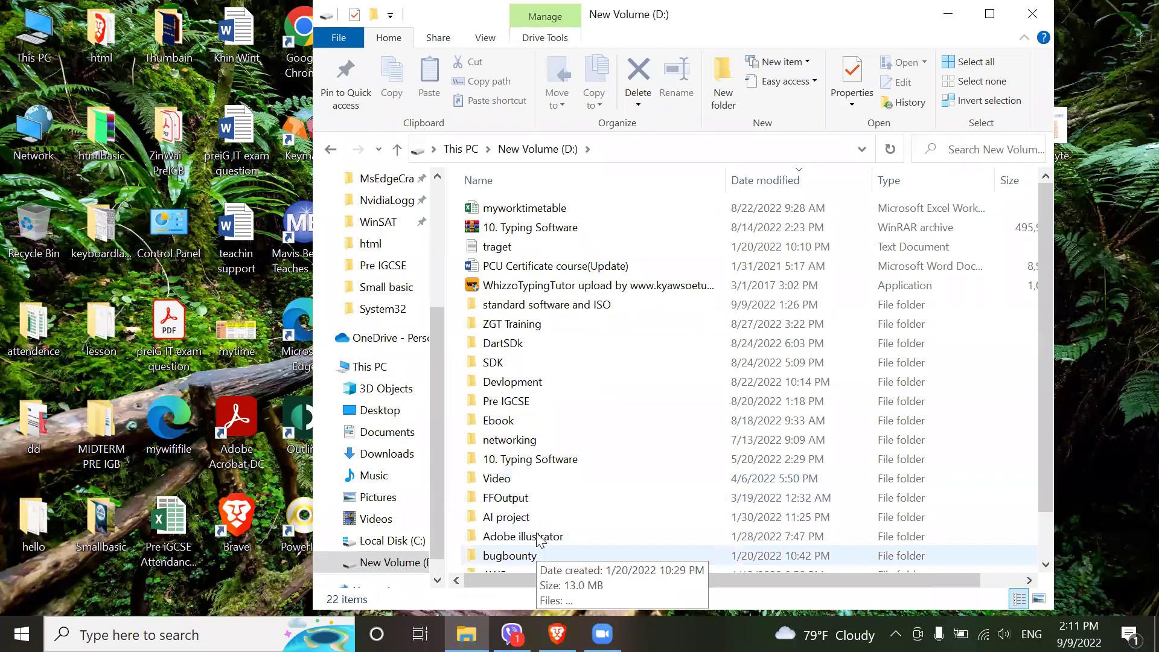
{"action": "scroll", "coordinate": [529, 483], "scroll_direction": "down", "scroll_amount": 1}
{"action": "scroll", "coordinate": [534, 471], "scroll_direction": "up", "scroll_amount": 1}
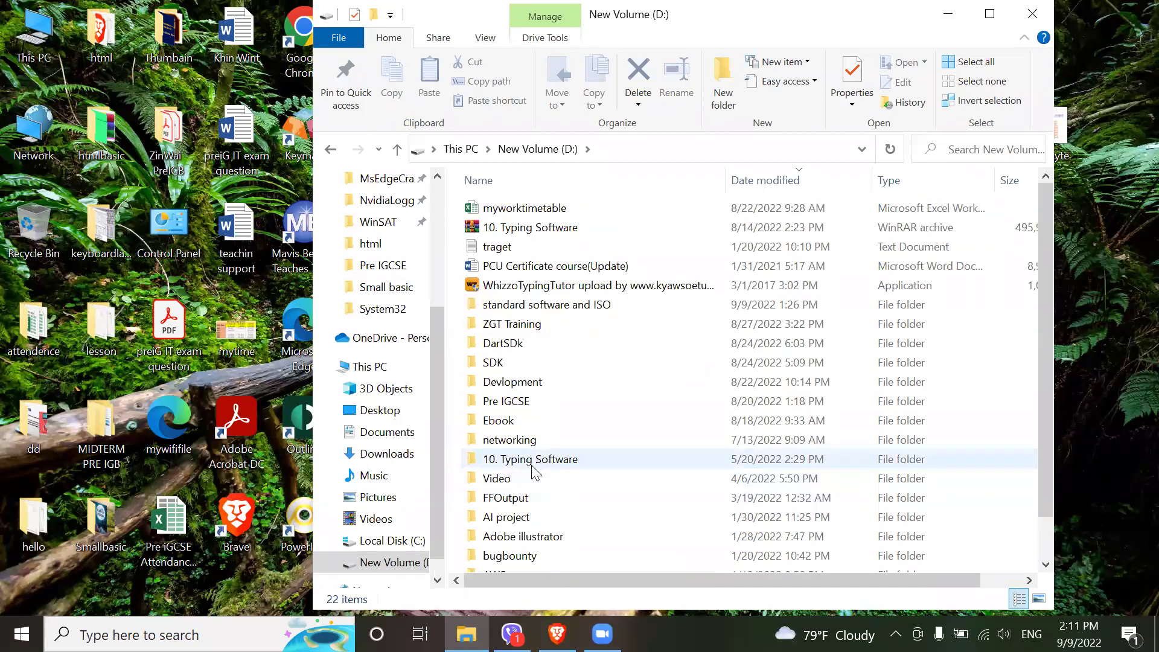
{"action": "double_click", "coordinate": [525, 402]}
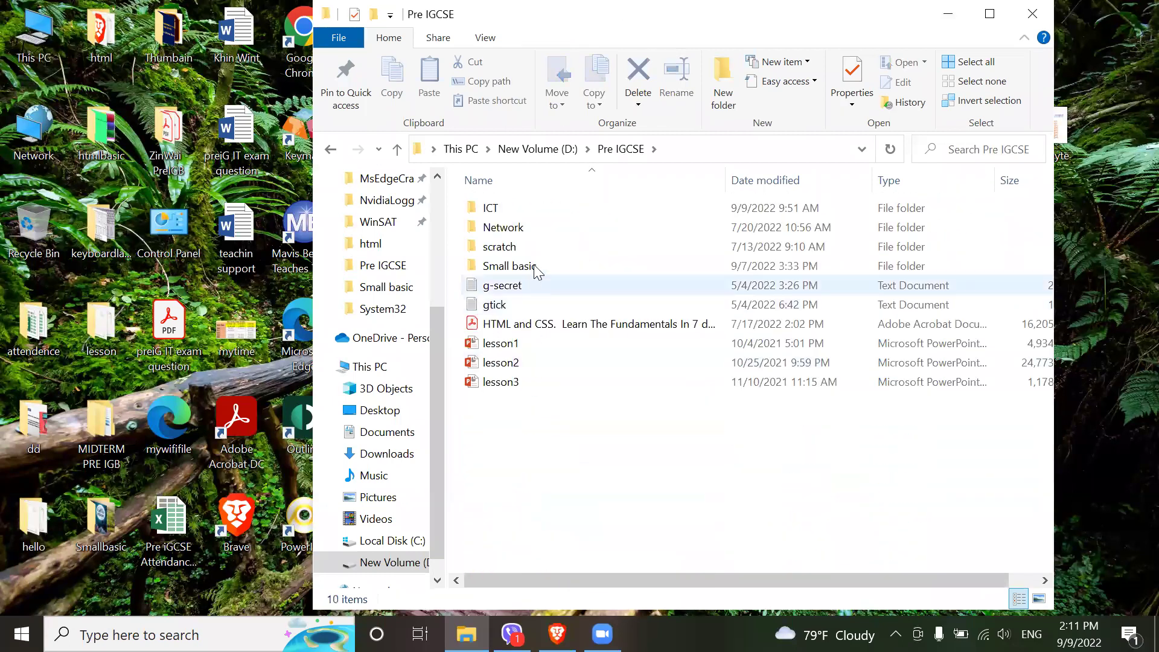
{"action": "left_click", "coordinate": [535, 266]}
{"action": "key", "text": "Return"}
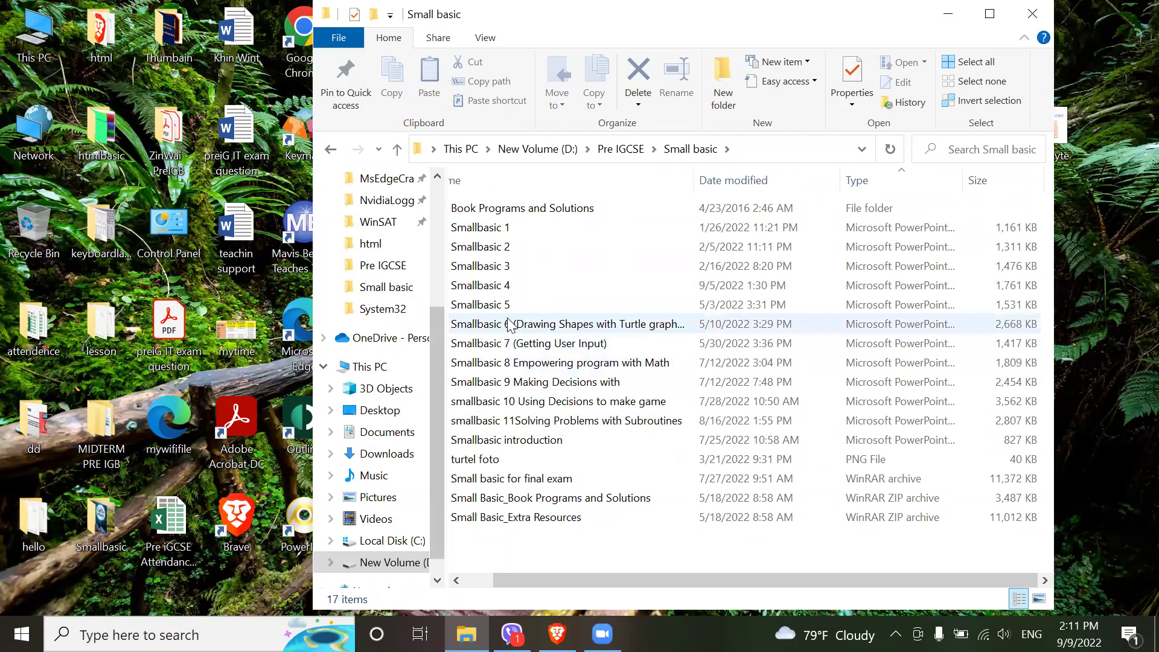
{"action": "double_click", "coordinate": [511, 286]}
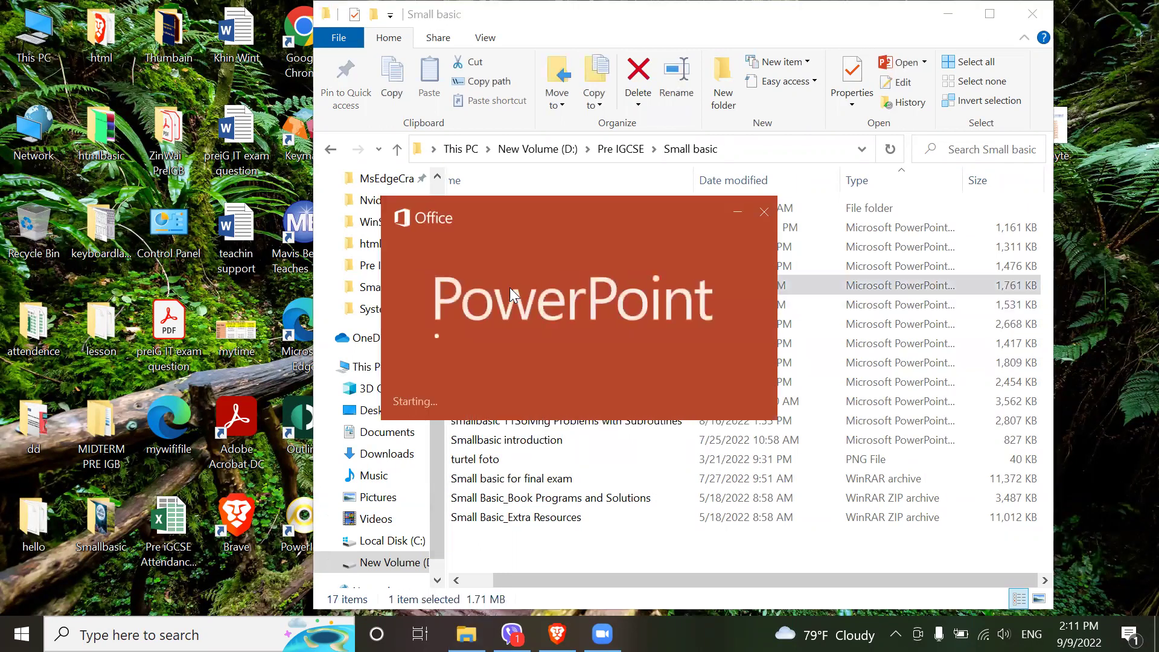
Present slide 14, the soccer field programming challenge, as a full-screen slide show and switch the pointer to the pen.
{"action": "scroll", "coordinate": [79, 531], "scroll_direction": "down", "scroll_amount": 10}
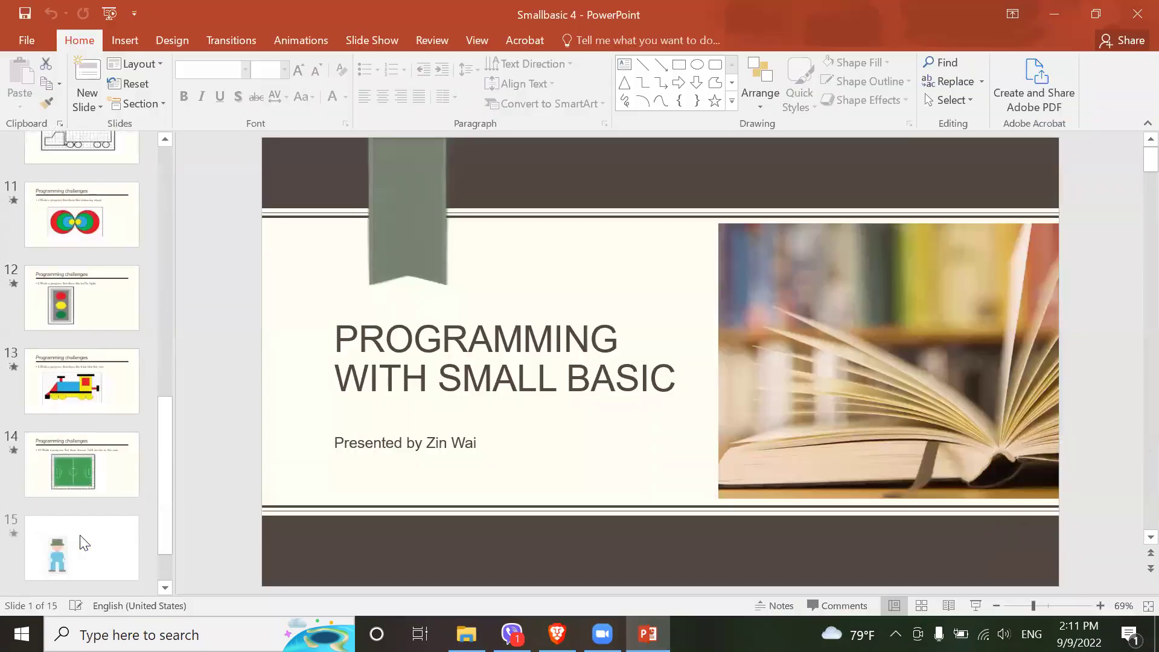
{"action": "left_click", "coordinate": [94, 478]}
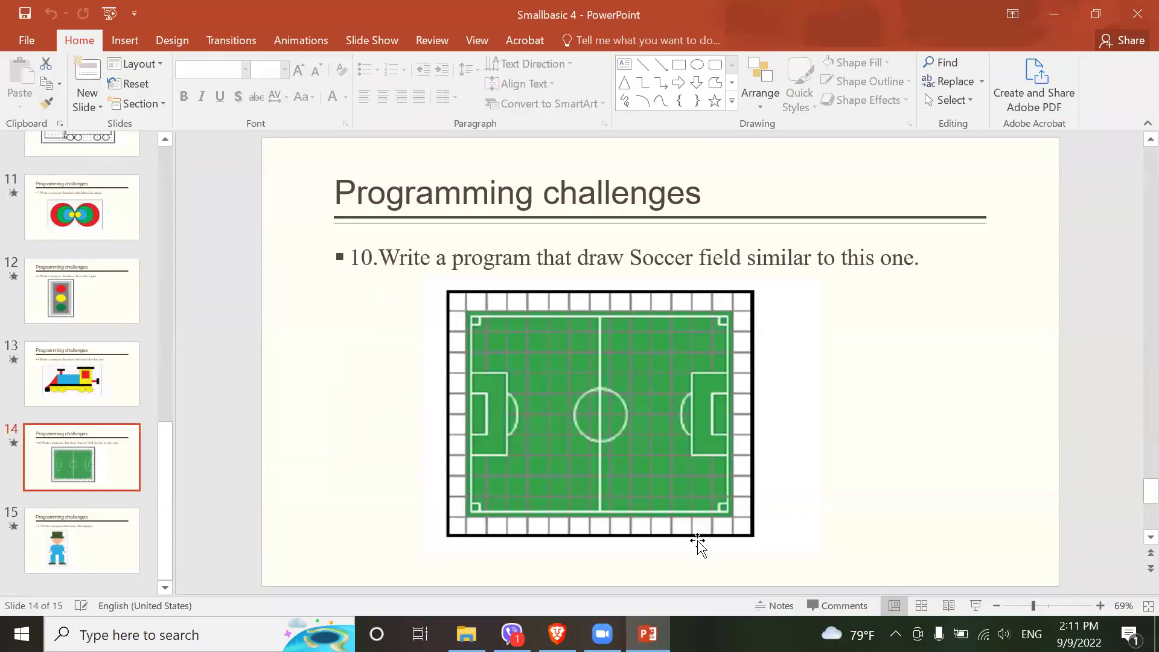
{"action": "left_click", "coordinate": [974, 608]}
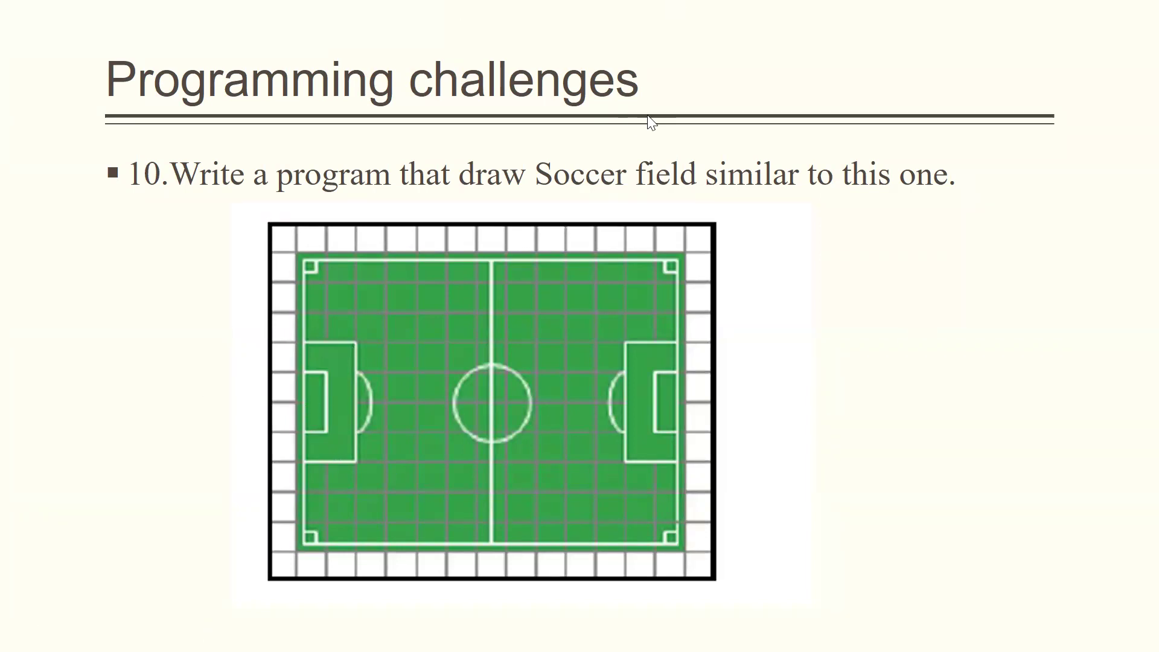
{"action": "key", "text": "ctrl+p"}
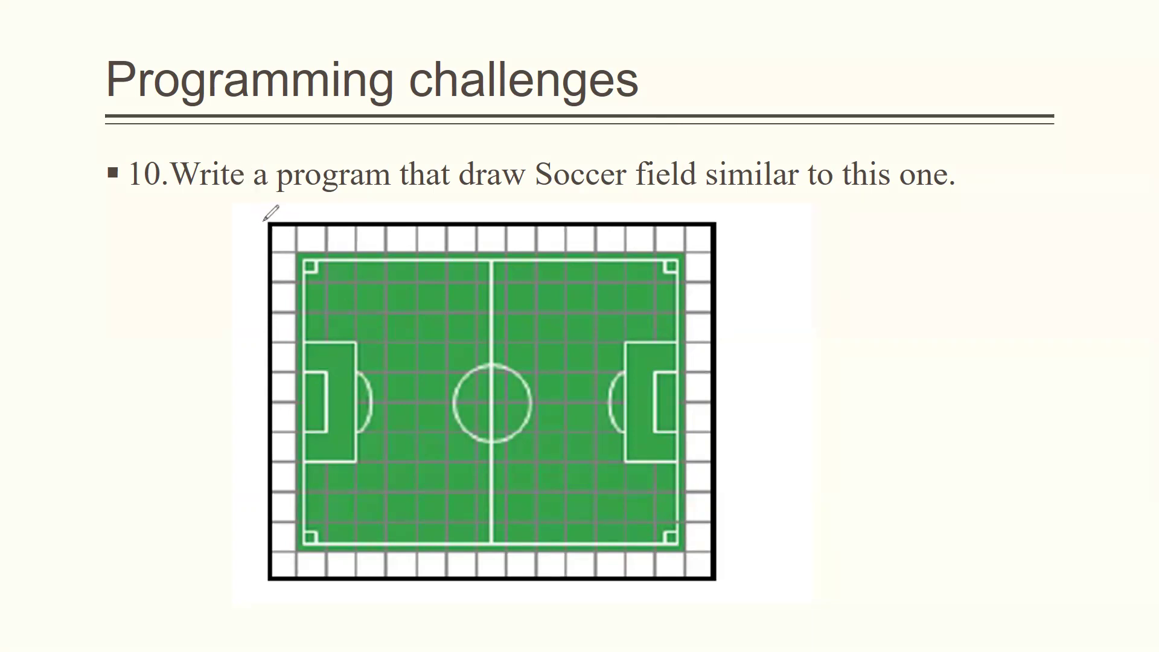